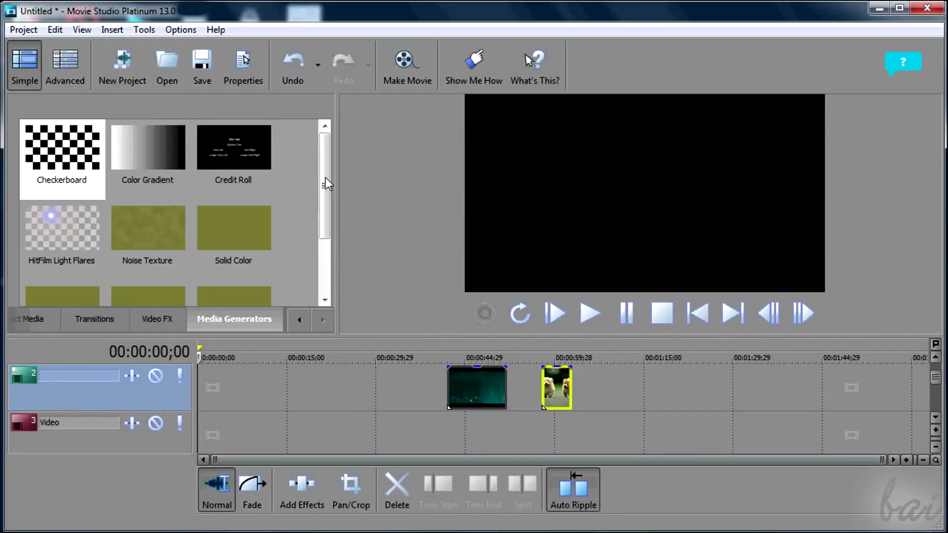
Step: Place a Titles & Text clip after the puppies clip on track 2 and close its generator settings
{"action": "left_click_drag", "start_coordinate": [324, 176], "coordinate": [325, 236]}
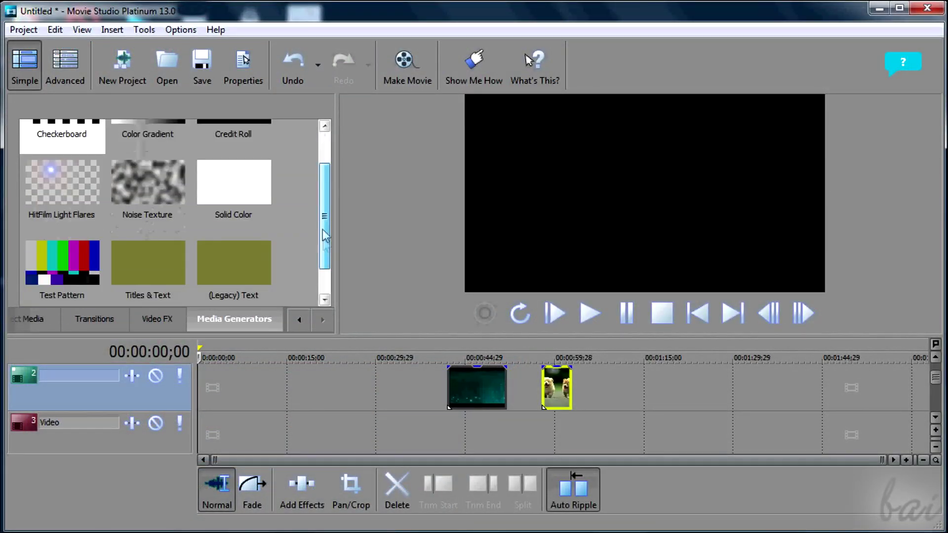
{"action": "scroll", "coordinate": [151, 281], "scroll_direction": "up", "scroll_amount": 1}
{"action": "scroll", "coordinate": [151, 281], "scroll_direction": "down", "scroll_amount": 1}
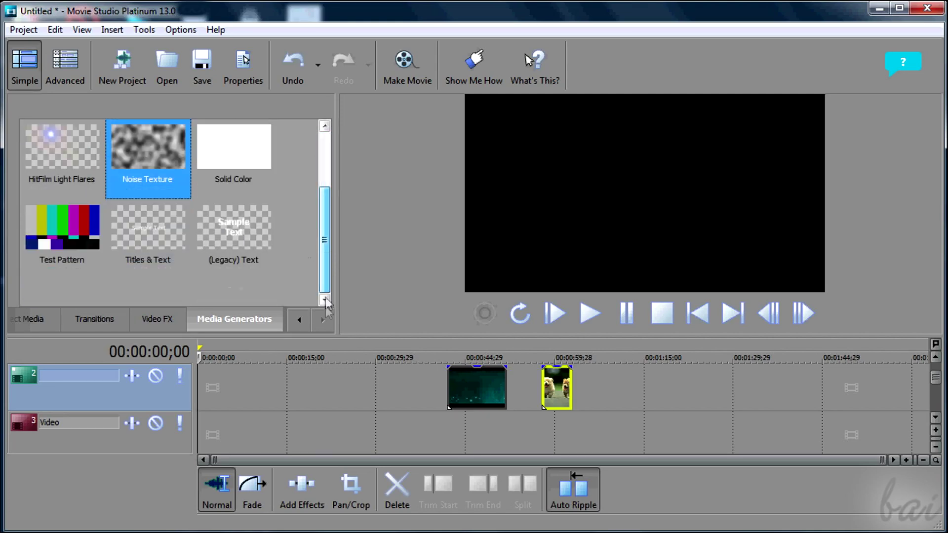
{"action": "left_click", "coordinate": [147, 242]}
{"action": "left_click_drag", "start_coordinate": [432, 348], "coordinate": [635, 389]}
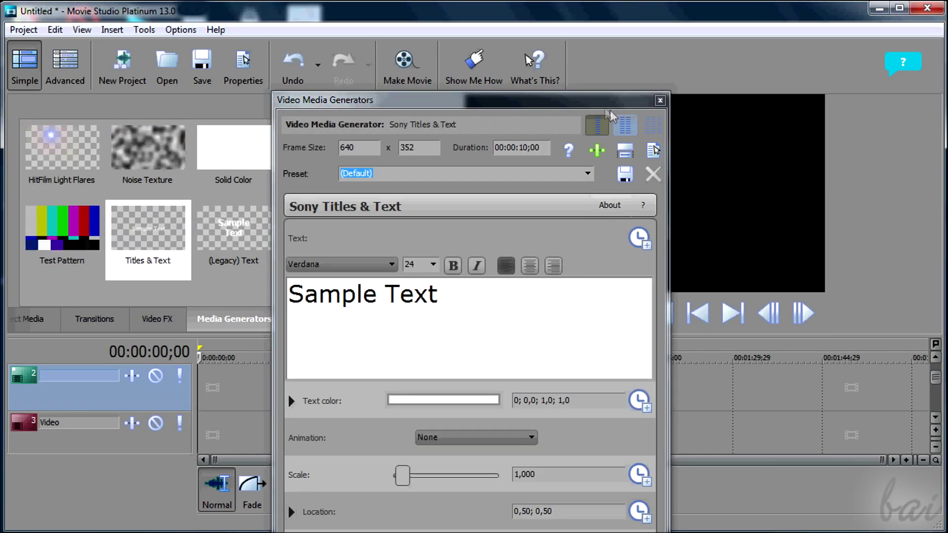
{"action": "left_click", "coordinate": [620, 79]}
Step: Nudge the audio event slightly to the left so it starts earlier
{"action": "scroll", "coordinate": [778, 399], "scroll_direction": "down", "scroll_amount": 1}
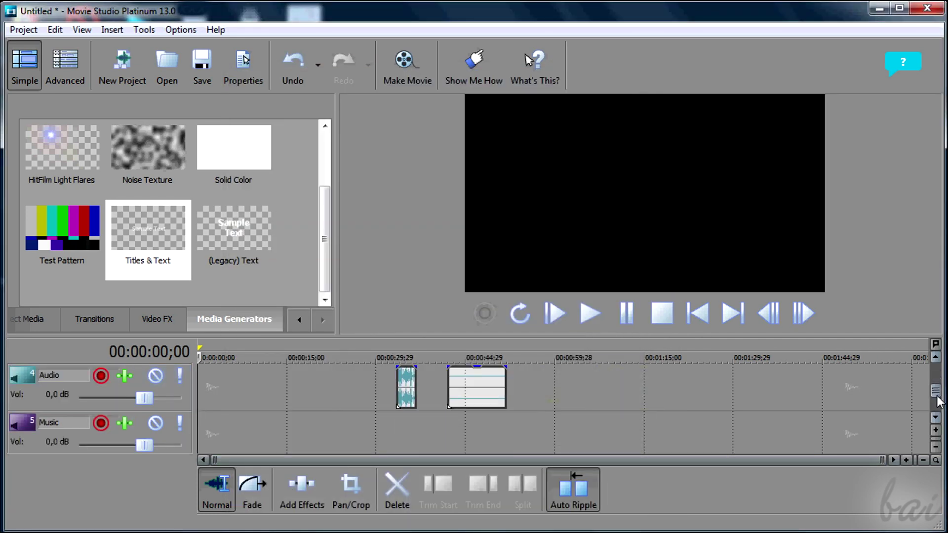
{"action": "right_click", "coordinate": [344, 391]}
{"action": "left_click", "coordinate": [309, 389]}
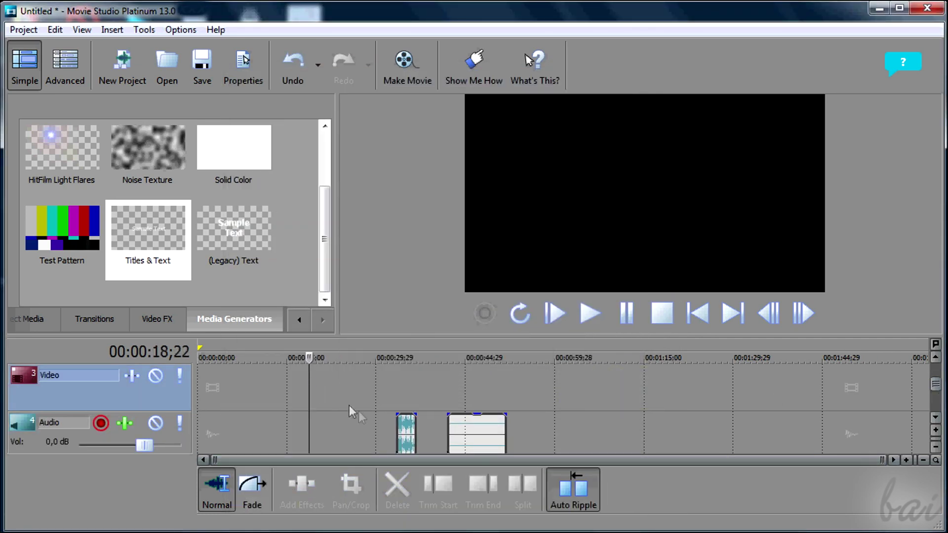
{"action": "mouse_move", "coordinate": [477, 436]}
{"action": "left_mouse_down"}
{"action": "mouse_move", "coordinate": [513, 391]}
{"action": "mouse_move", "coordinate": [461, 436]}
{"action": "left_mouse_up"}
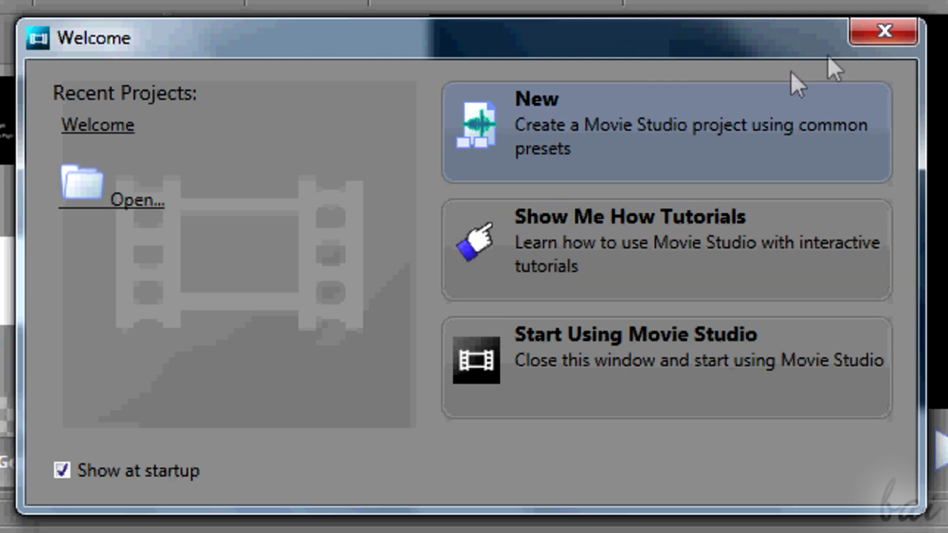
{"action": "left_click", "coordinate": [883, 31]}
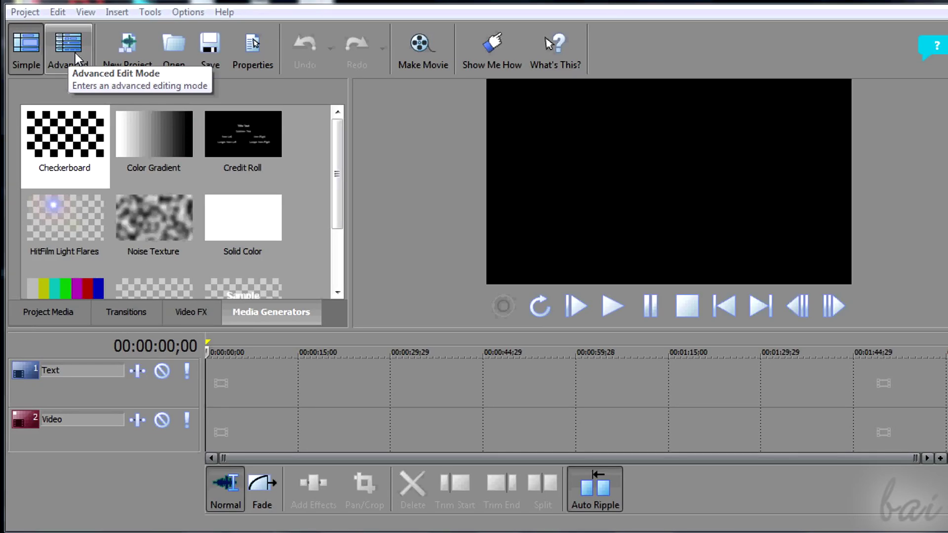
Step: Switch to Advanced Edit Mode and lower the timeline splitter to enlarge the upper panels
{"action": "left_click", "coordinate": [75, 52]}
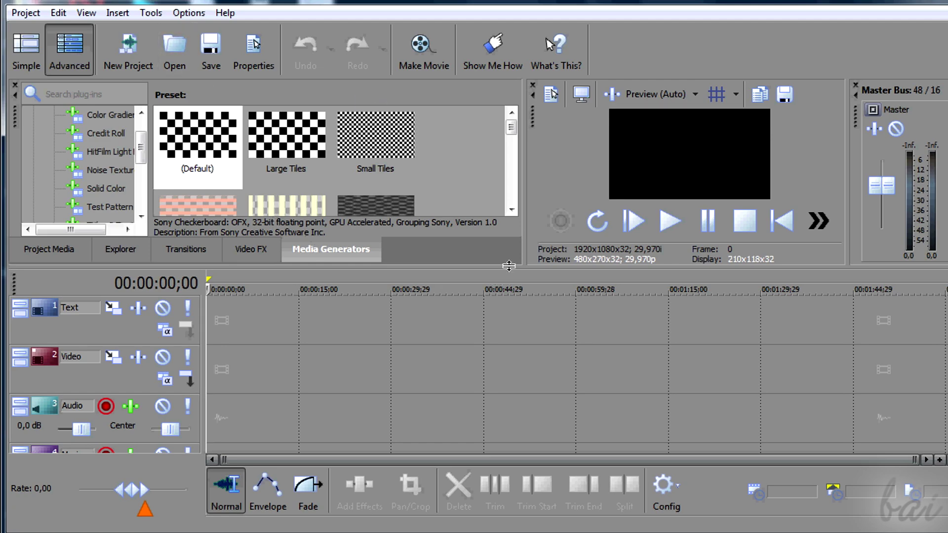
{"action": "left_click_drag", "start_coordinate": [508, 266], "coordinate": [510, 322]}
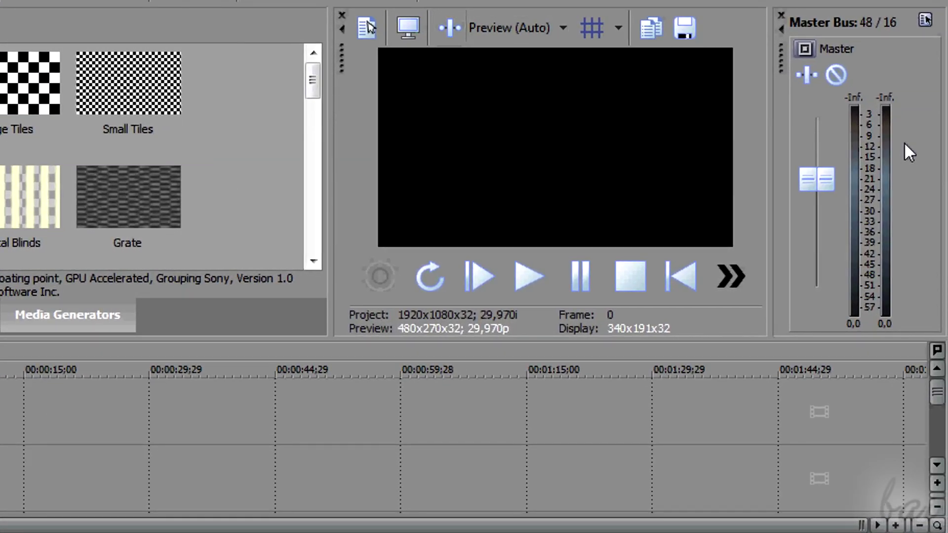
Step: Reopen the Master Bus mixer via View > Window, then widen and heighten the video preview
{"action": "left_click", "coordinate": [780, 16]}
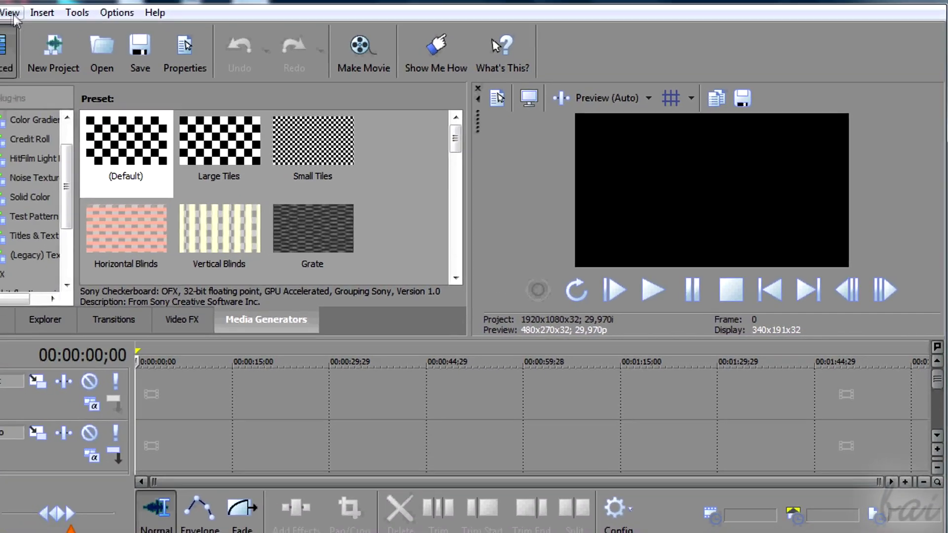
{"action": "left_click", "coordinate": [12, 14]}
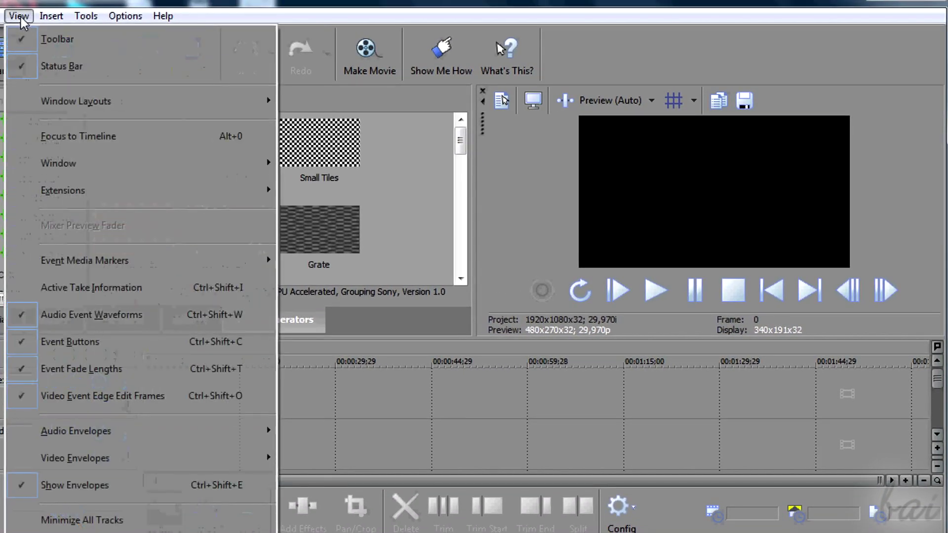
{"action": "mouse_move", "coordinate": [117, 168]}
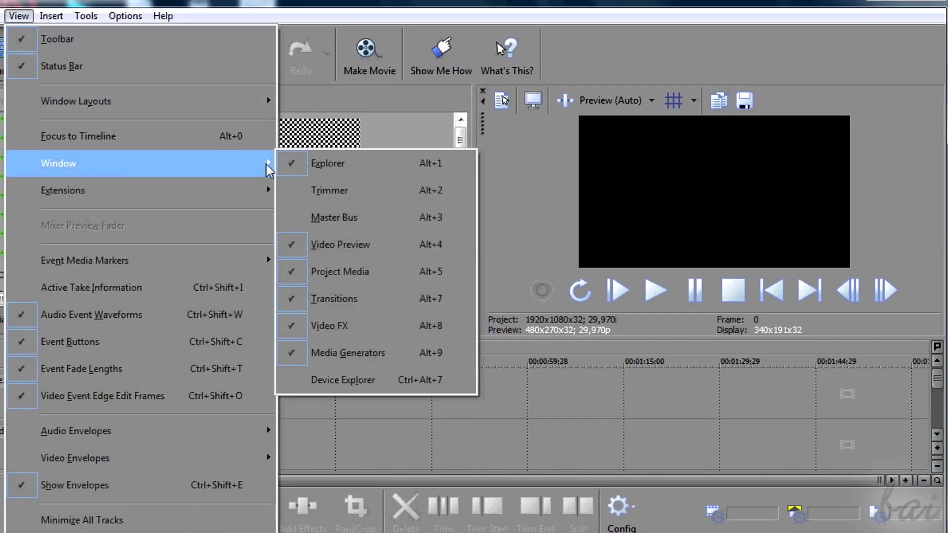
{"action": "left_click", "coordinate": [401, 226]}
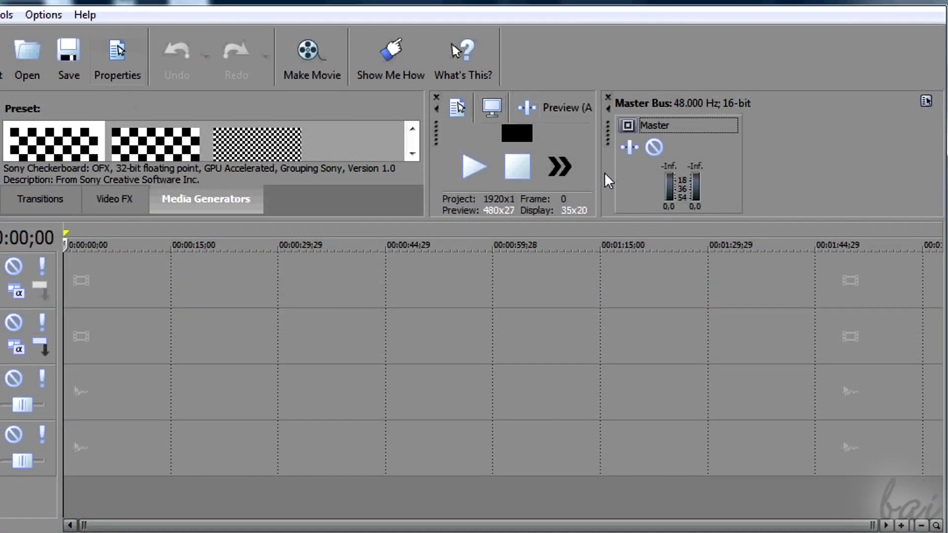
{"action": "left_click_drag", "start_coordinate": [600, 130], "coordinate": [795, 131]}
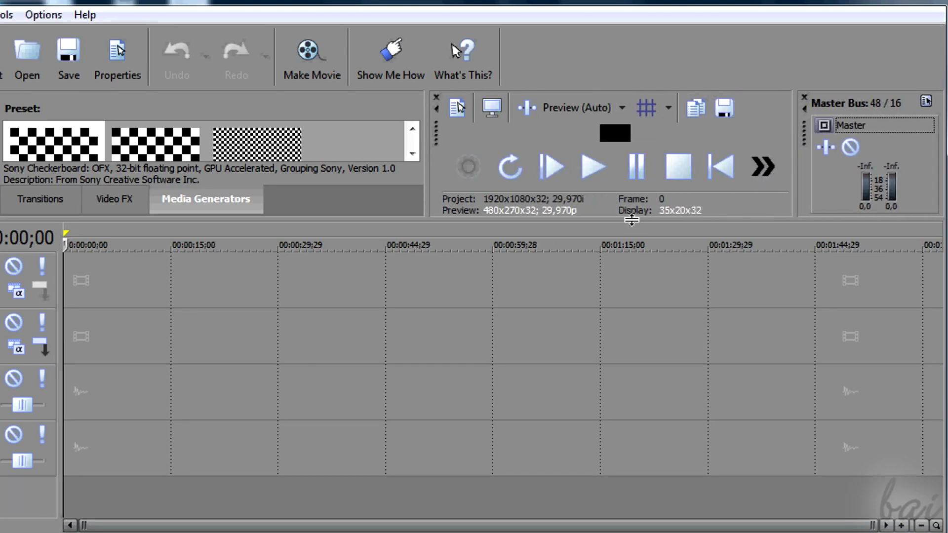
{"action": "left_click_drag", "start_coordinate": [632, 219], "coordinate": [601, 375]}
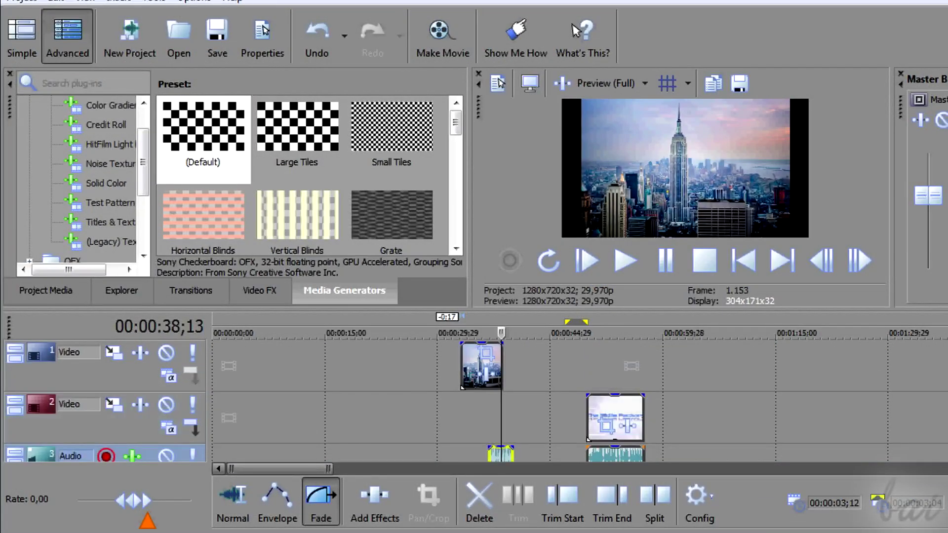
Step: Move the city clip from video track 1 down onto video track 2
{"action": "mouse_move", "coordinate": [563, 380]}
{"action": "left_mouse_down"}
{"action": "mouse_move", "coordinate": [647, 381]}
{"action": "mouse_move", "coordinate": [563, 381]}
{"action": "left_mouse_up"}
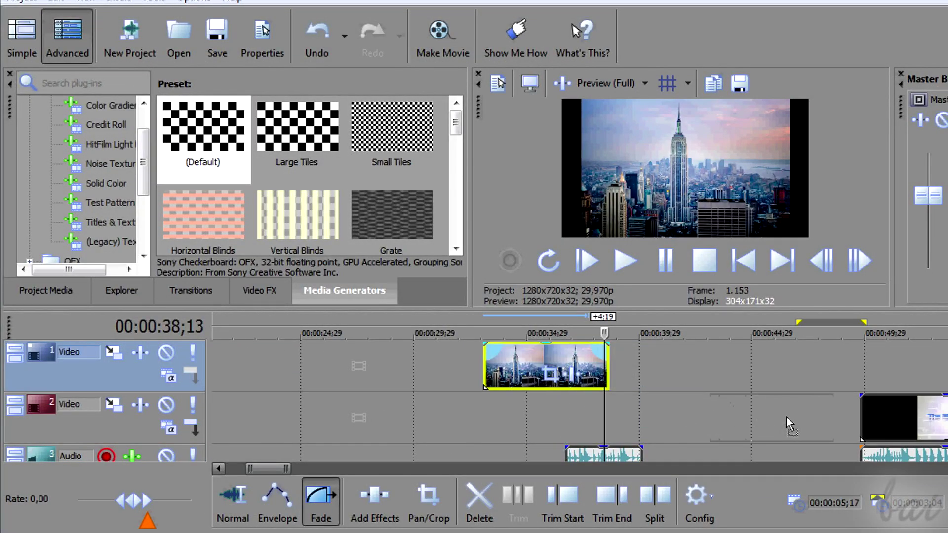
{"action": "left_click_drag", "start_coordinate": [766, 424], "coordinate": [761, 424]}
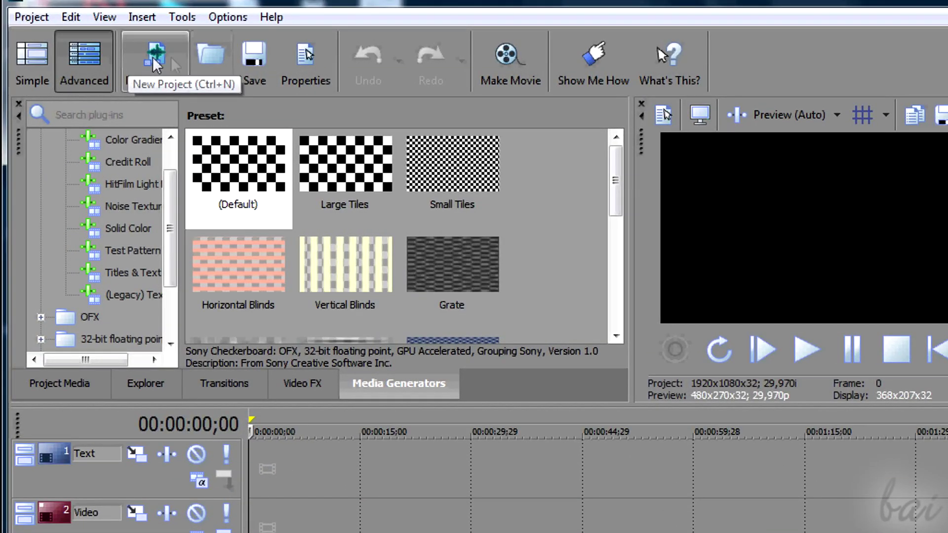
Step: Start a new NTSC project called MyProject with its folder set to the Desktop
{"action": "left_click", "coordinate": [173, 63]}
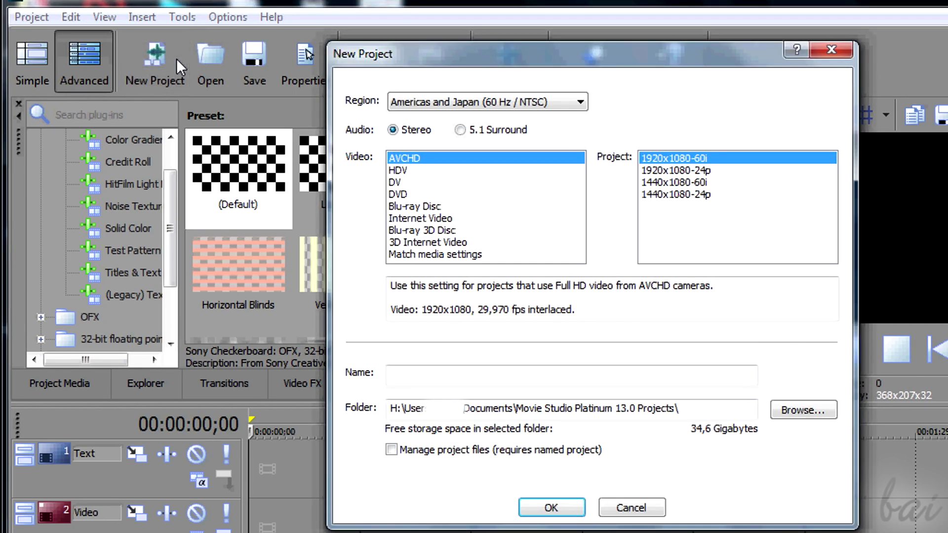
{"action": "left_click", "coordinate": [529, 103]}
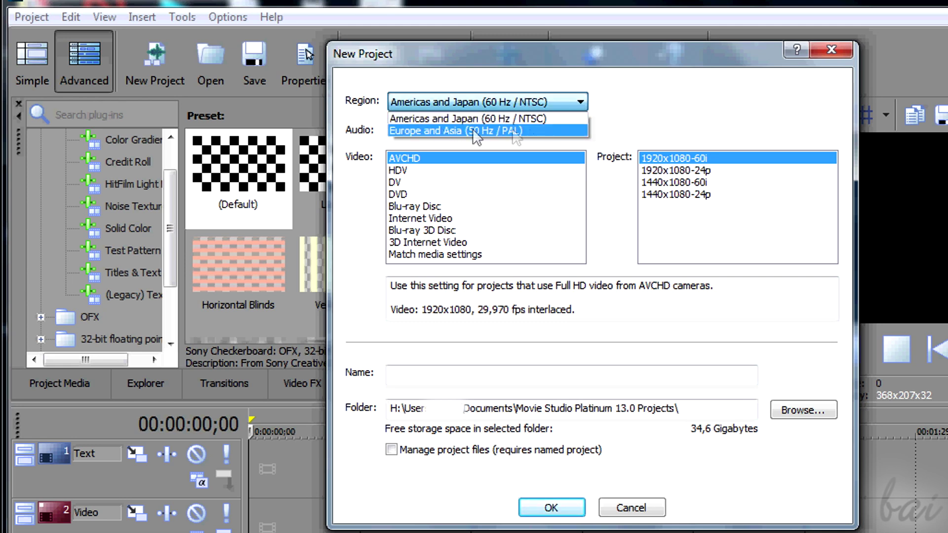
{"action": "left_click", "coordinate": [531, 100]}
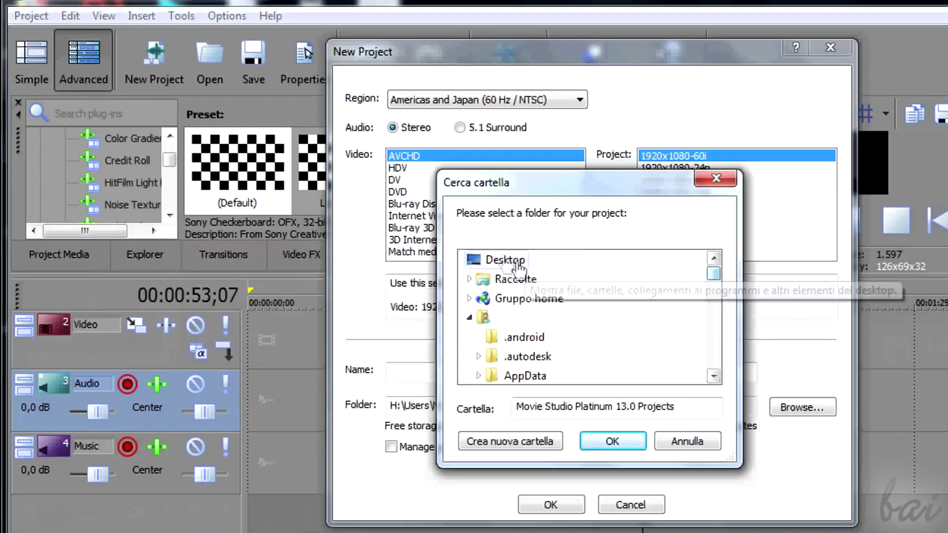
{"action": "left_click", "coordinate": [545, 256]}
{"action": "left_click", "coordinate": [611, 441]}
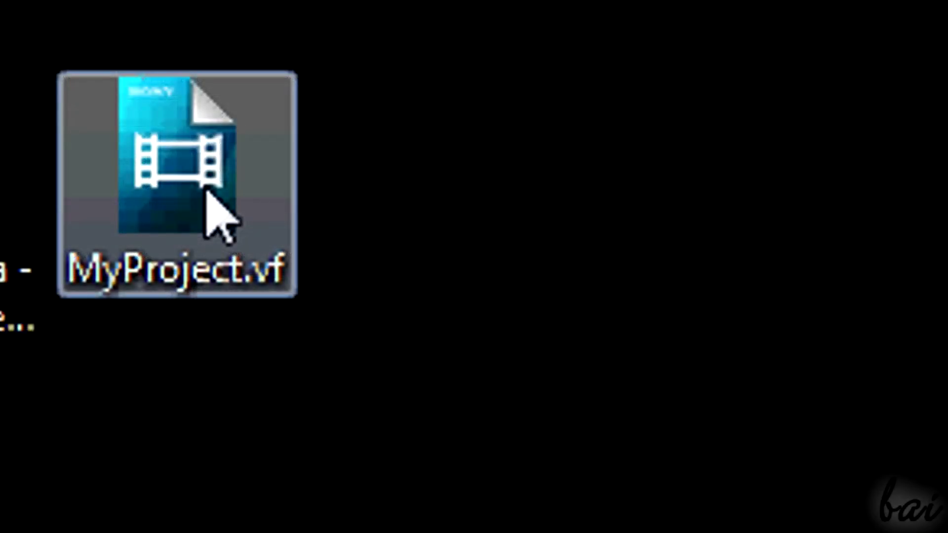
Step: Select the MyProject.vf file on the desktop
{"action": "left_click", "coordinate": [206, 192]}
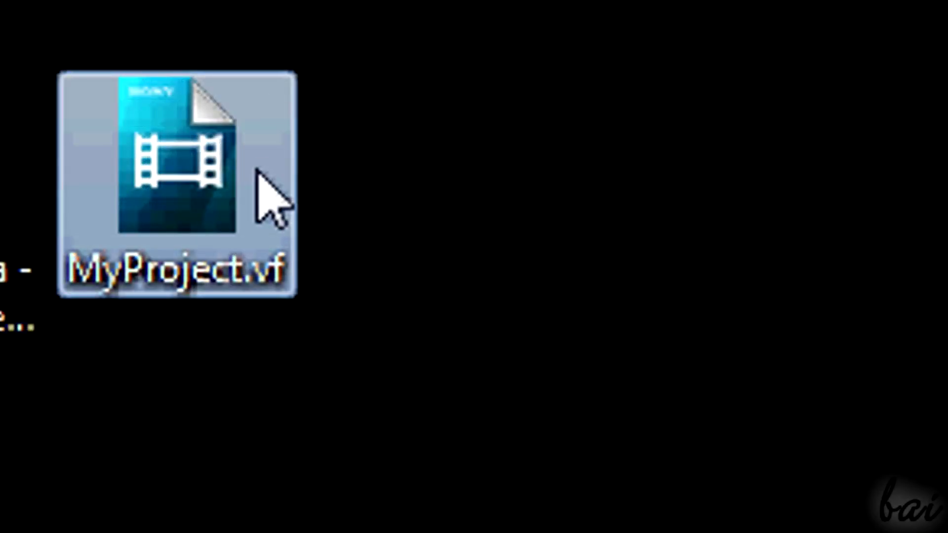
{"action": "mouse_move", "coordinate": [258, 191]}
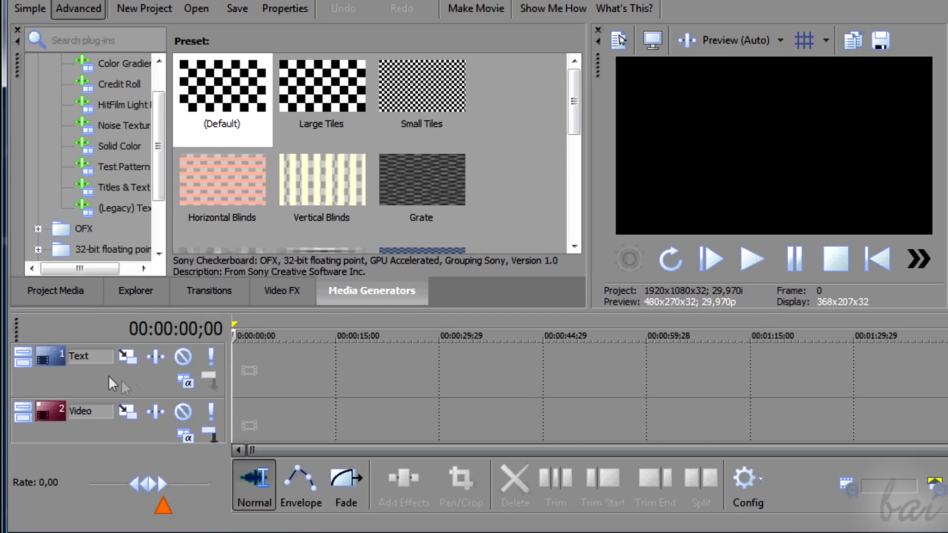
Step: Rename the Text track to 'Video' and step down through the tracks below it
{"action": "double_click", "coordinate": [85, 356]}
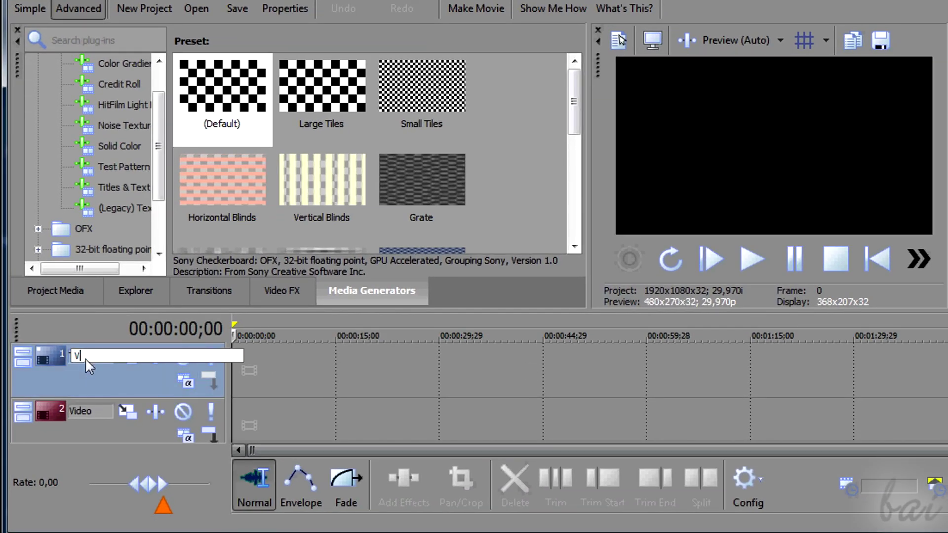
{"action": "type", "text": "Video"}
{"action": "key", "text": "Return"}
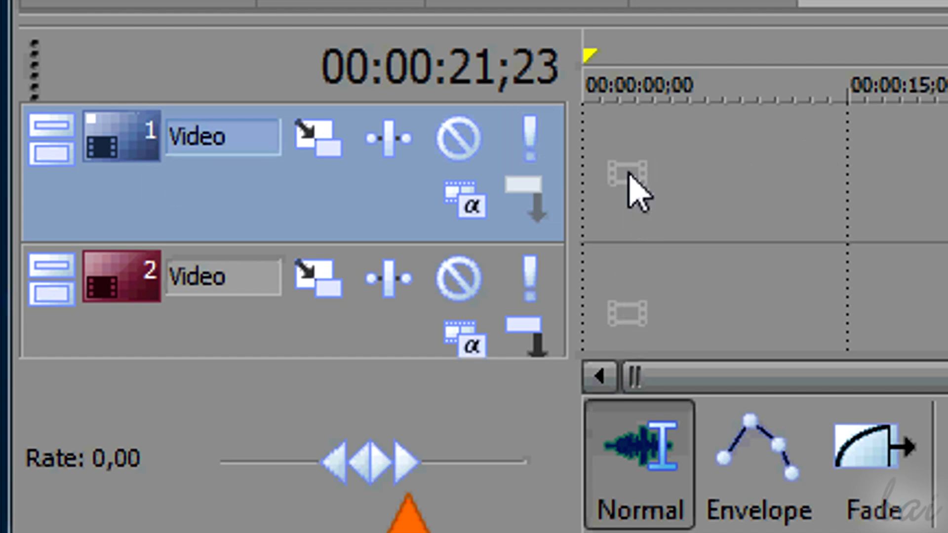
{"action": "key", "text": "Delete"}
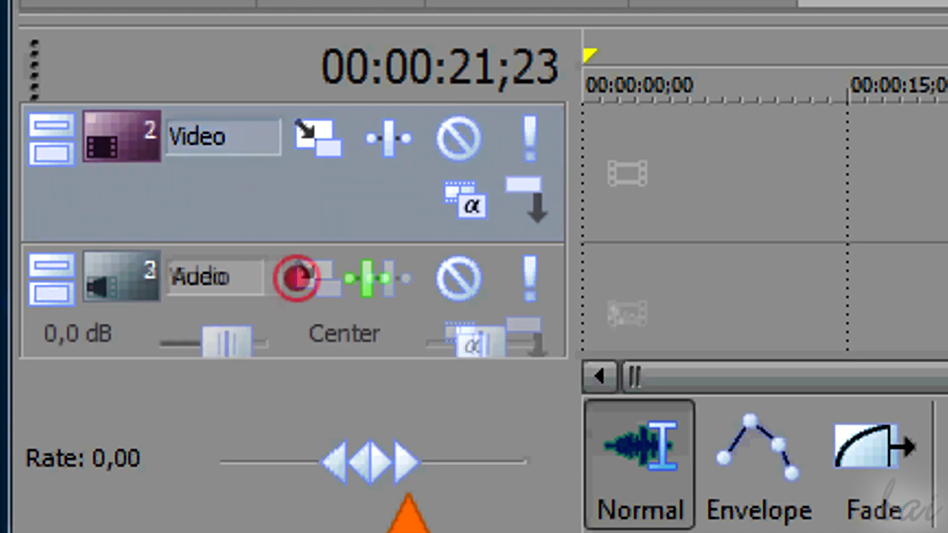
{"action": "key", "text": "Delete"}
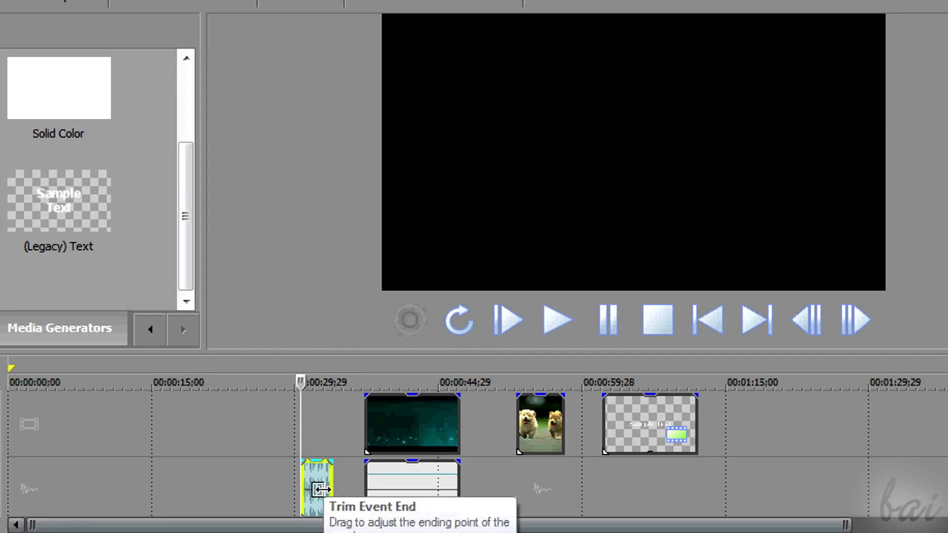
{"action": "left_click", "coordinate": [412, 424]}
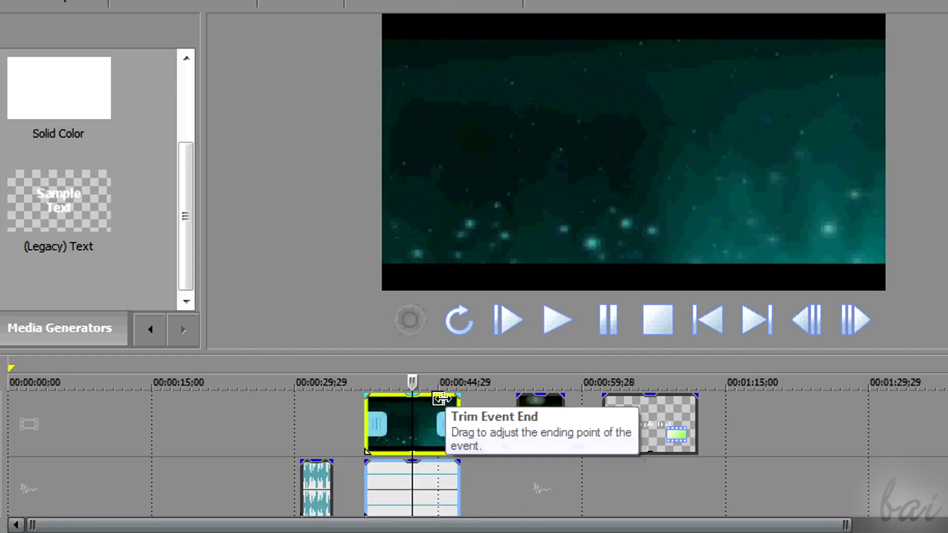
{"action": "mouse_move", "coordinate": [412, 383]}
{"action": "left_mouse_down"}
{"action": "mouse_move", "coordinate": [399, 383]}
{"action": "mouse_move", "coordinate": [423, 381]}
{"action": "left_mouse_up"}
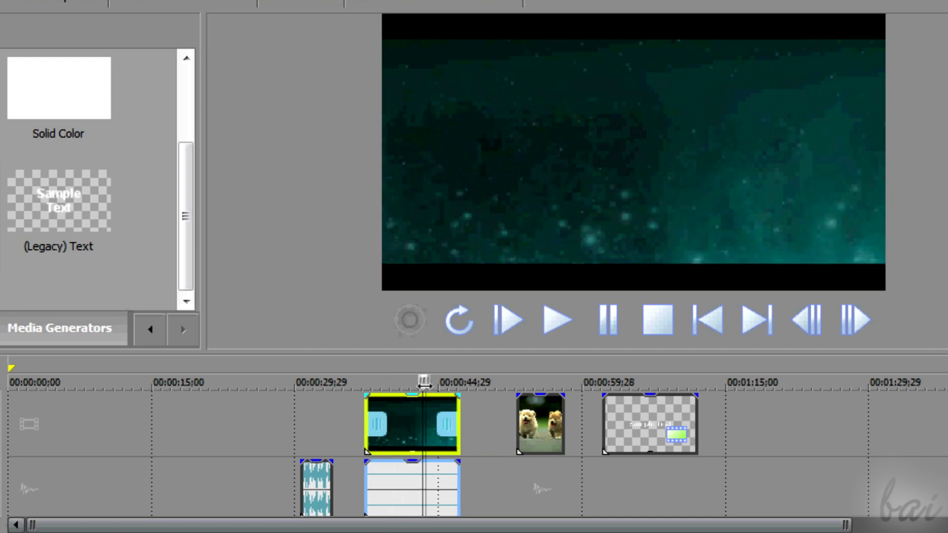
{"action": "left_click", "coordinate": [542, 415]}
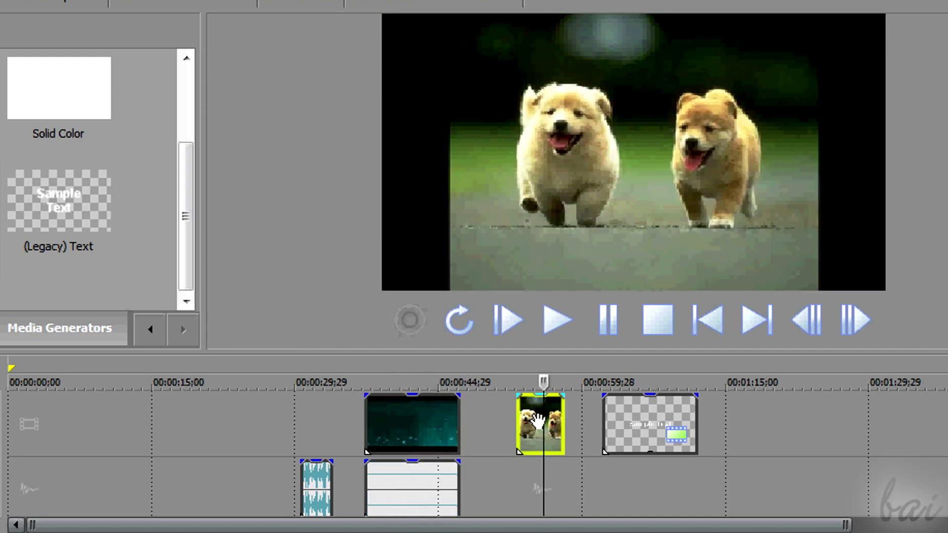
{"action": "left_click", "coordinate": [626, 423]}
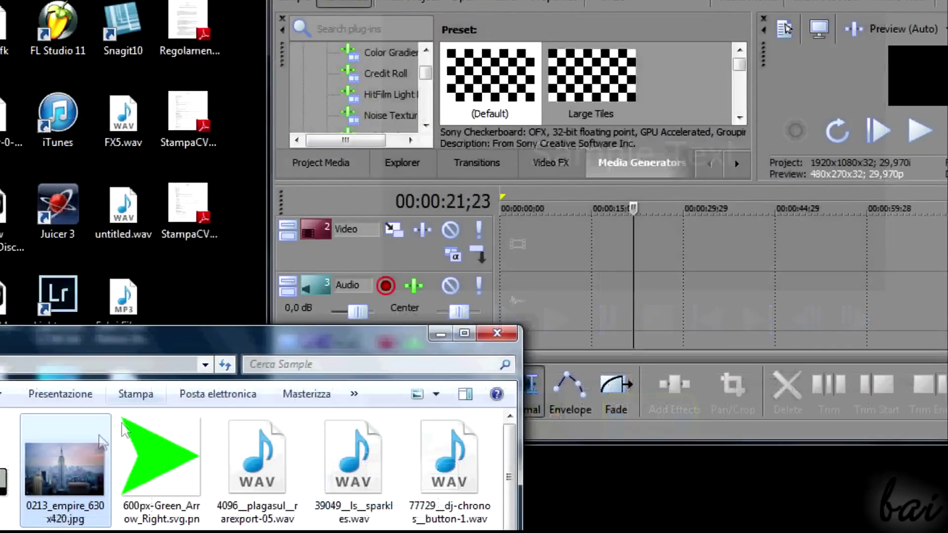
Step: Add the empire image from Explorer to the video track
{"action": "left_click_drag", "start_coordinate": [79, 476], "coordinate": [347, 295]}
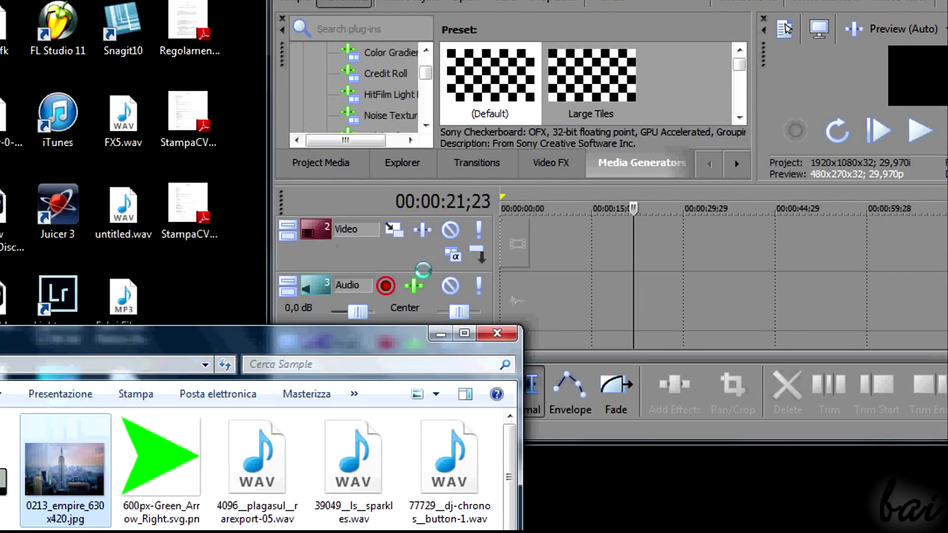
{"action": "left_click_drag", "start_coordinate": [572, 246], "coordinate": [674, 245]}
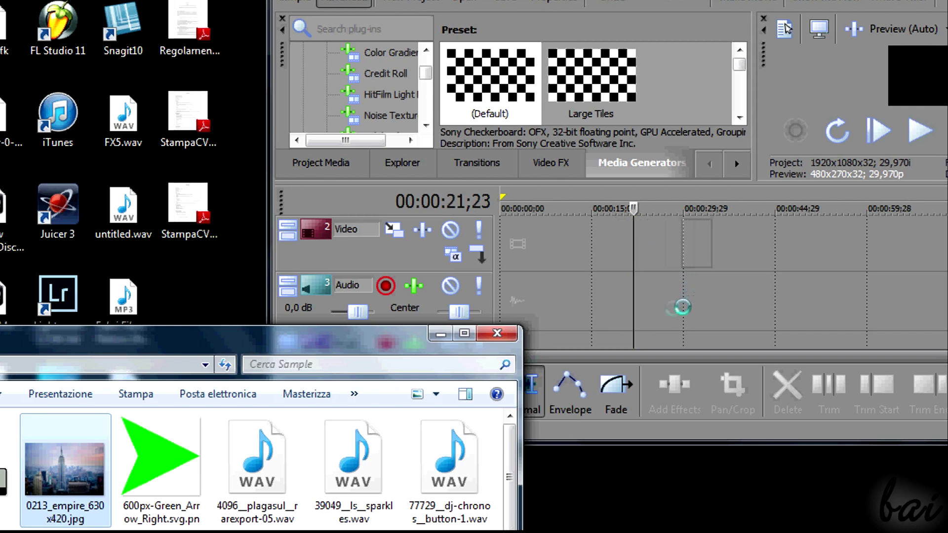
{"action": "left_click_drag", "start_coordinate": [674, 269], "coordinate": [563, 241]}
{"action": "left_click_drag", "start_coordinate": [660, 240], "coordinate": [661, 242]}
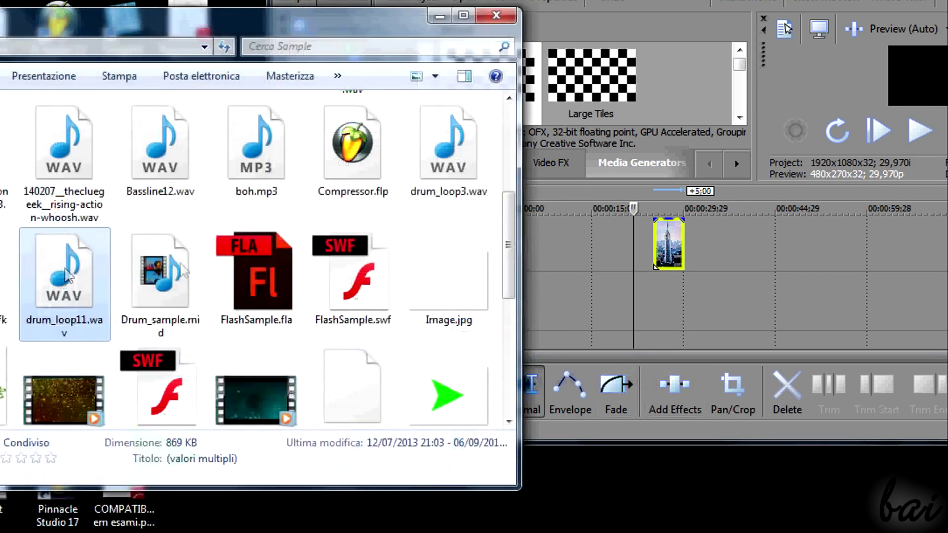
Step: Add the Particles Rising video and drum loop, matching project settings to the media
{"action": "scroll", "coordinate": [173, 306], "scroll_direction": "down", "scroll_amount": 1}
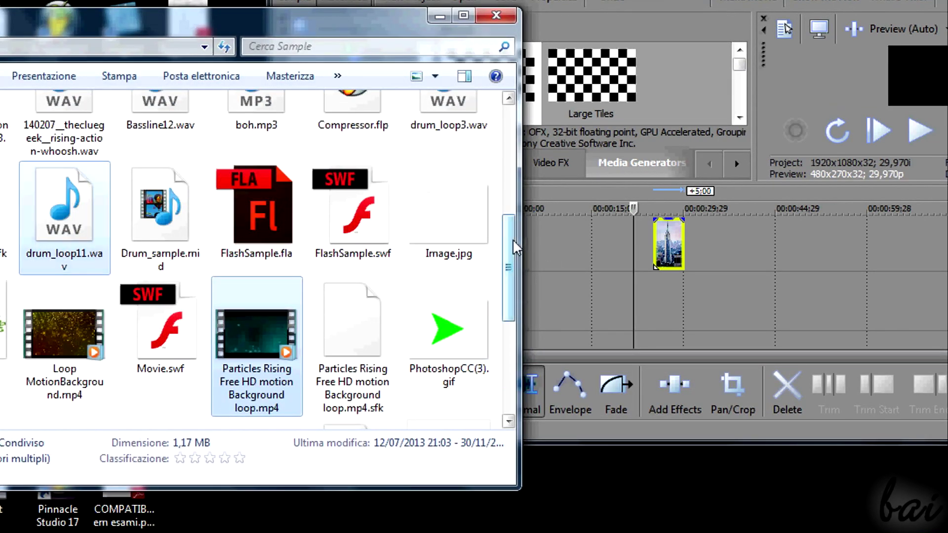
{"action": "left_click_drag", "start_coordinate": [514, 247], "coordinate": [513, 251]}
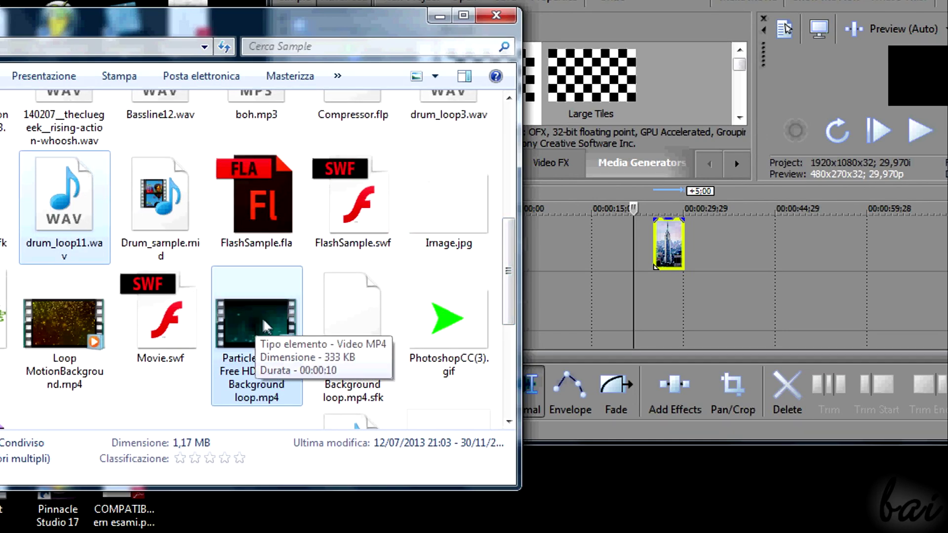
{"action": "left_click_drag", "start_coordinate": [265, 326], "coordinate": [752, 286]}
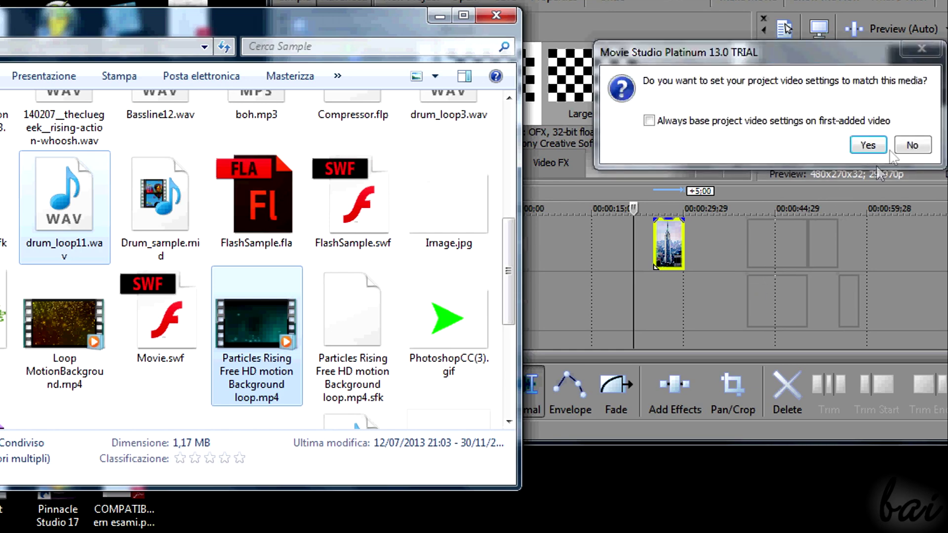
{"action": "left_click", "coordinate": [875, 146]}
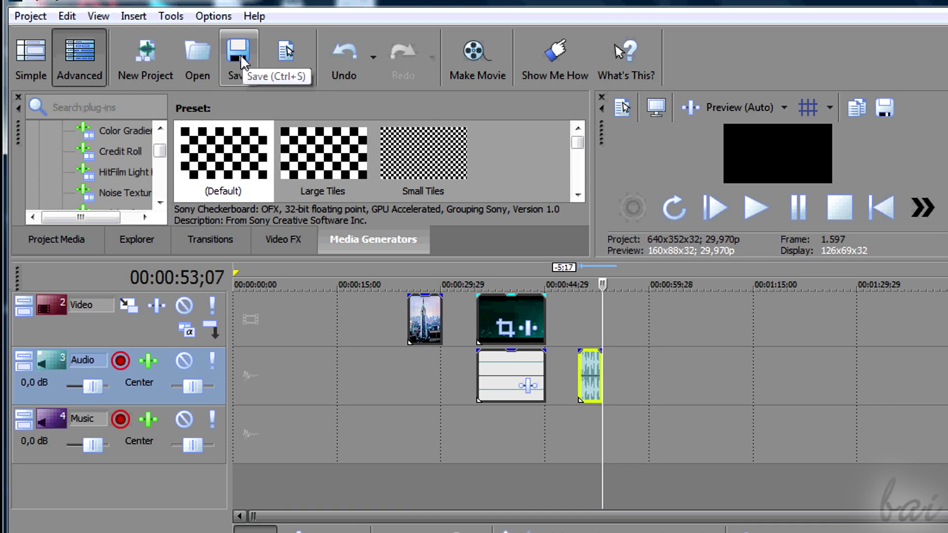
Step: Save the MyProject.vf project
{"action": "left_click", "coordinate": [243, 65]}
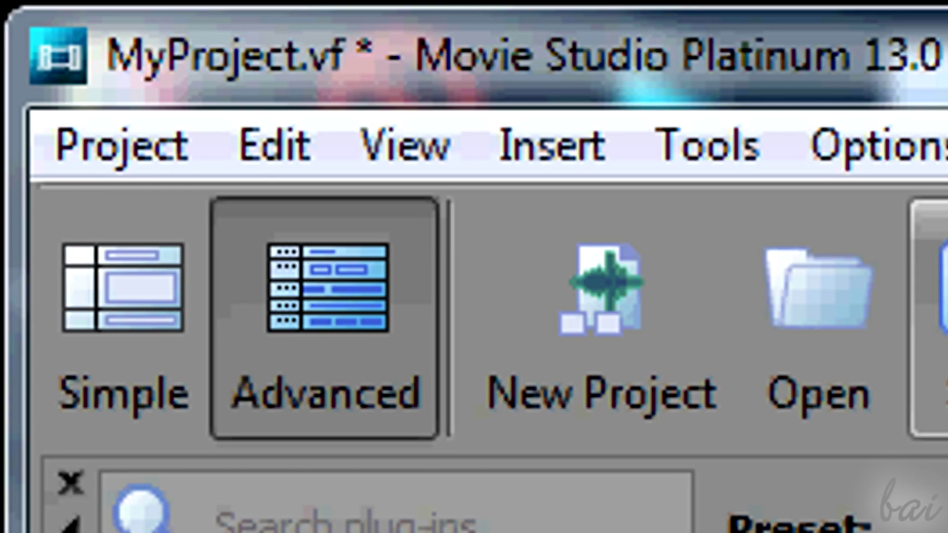
{"action": "left_click", "coordinate": [931, 321]}
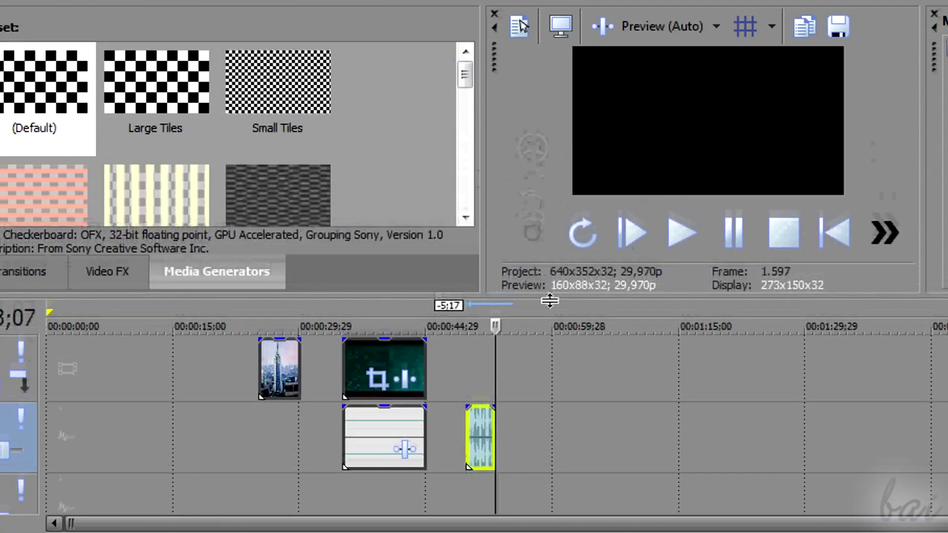
Step: Enlarge the preview panel and move the playhead back to about 24 seconds
{"action": "left_click_drag", "start_coordinate": [549, 311], "coordinate": [544, 354]}
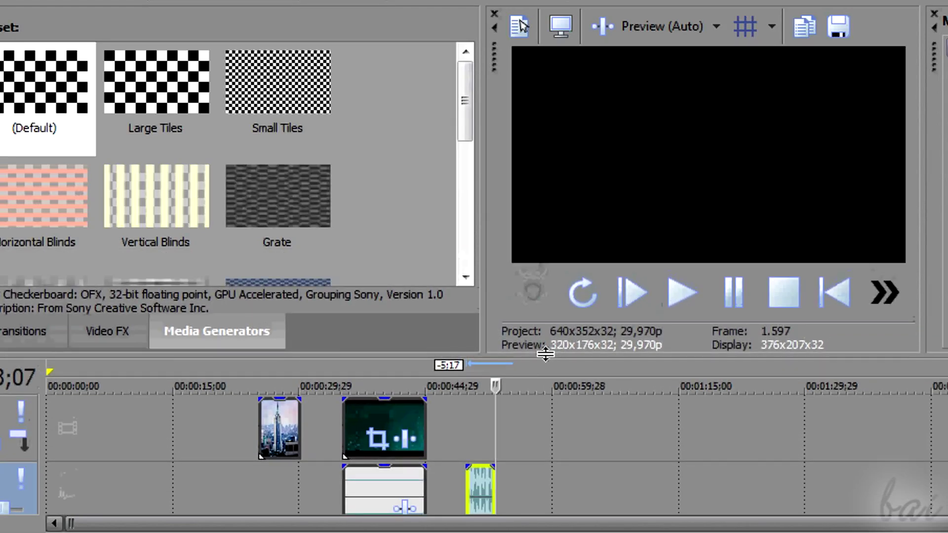
{"action": "left_click_drag", "start_coordinate": [482, 229], "coordinate": [378, 229]}
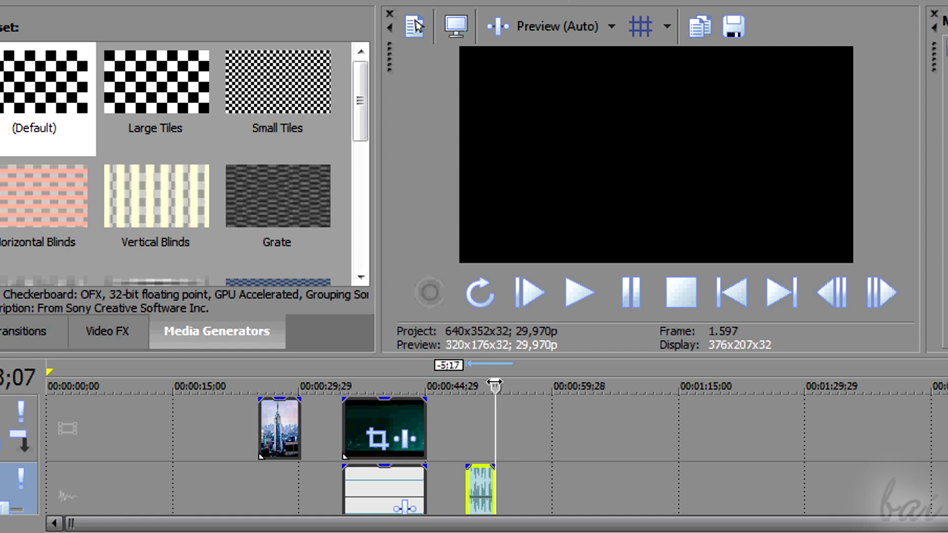
{"action": "left_click_drag", "start_coordinate": [494, 385], "coordinate": [381, 409]}
Step: Butt the empire image against the particles clip and preview the sequence
{"action": "left_click_drag", "start_coordinate": [290, 429], "coordinate": [331, 430]}
{"action": "left_click", "coordinate": [589, 296]}
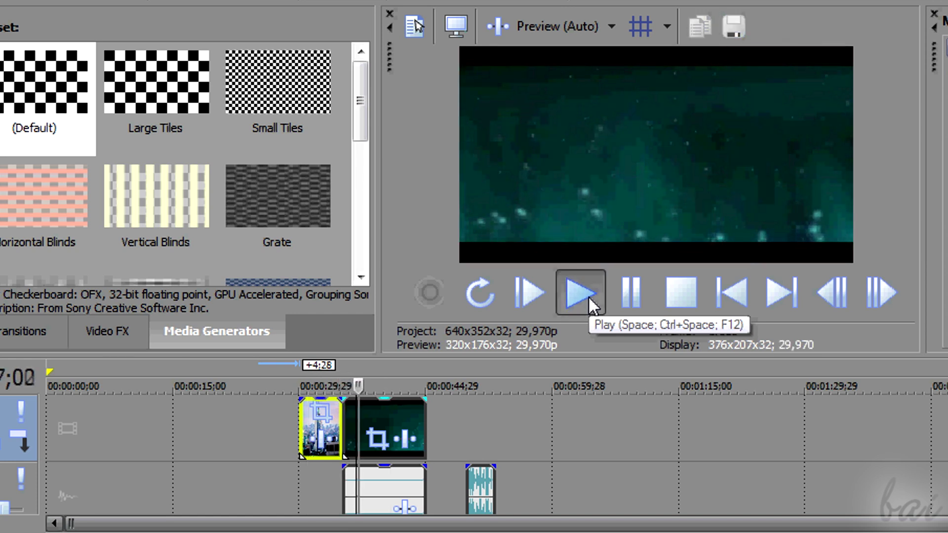
{"action": "key", "text": "space"}
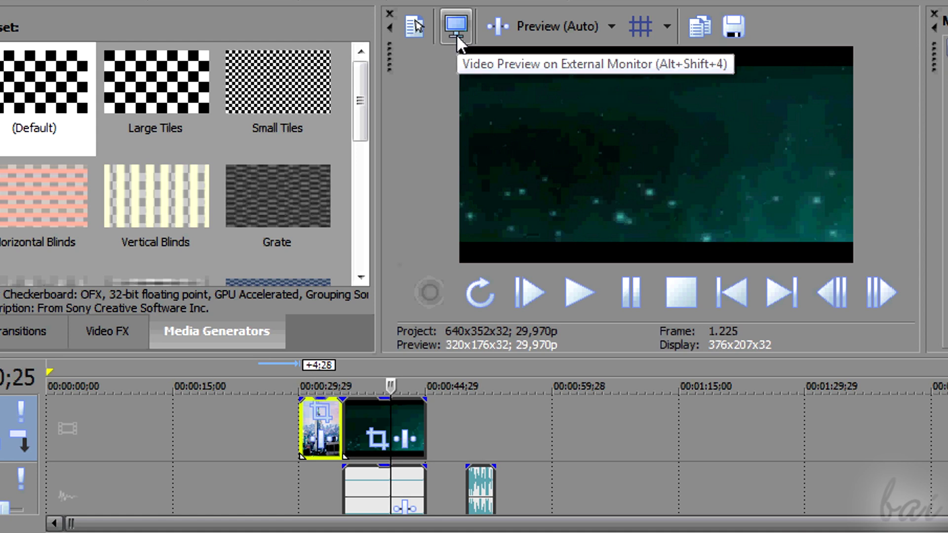
{"action": "key", "text": "ctrl+Right"}
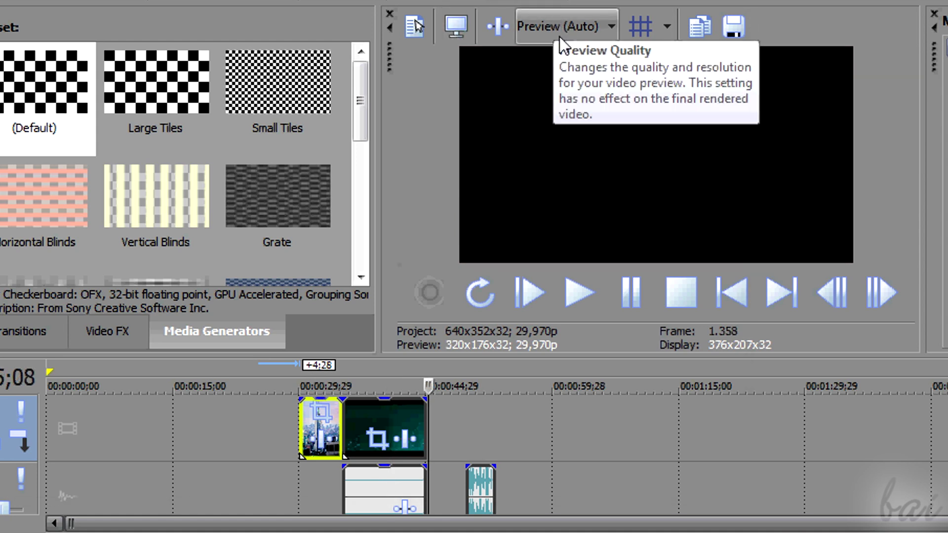
Step: Switch preview quality to Draft (Full), then to Preview (Full) to show 640x352 frames
{"action": "left_click", "coordinate": [562, 36]}
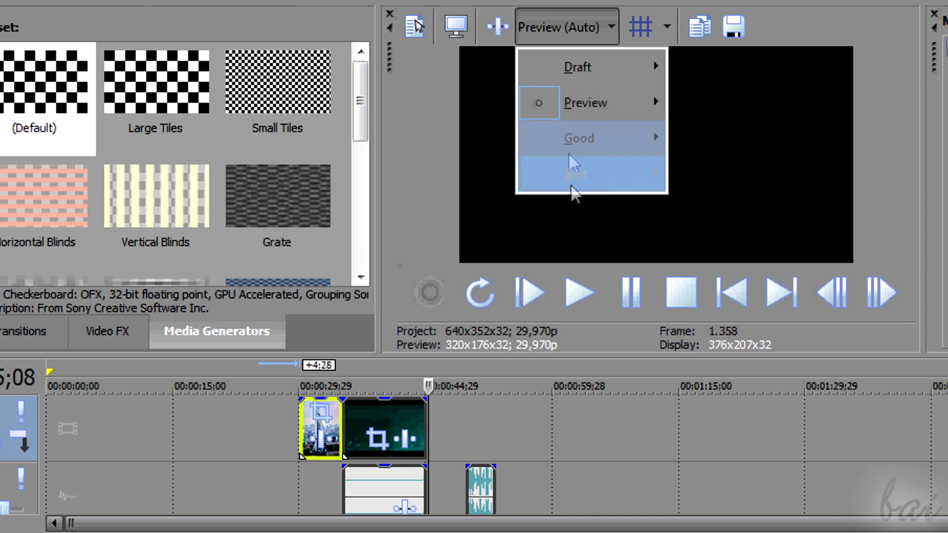
{"action": "mouse_move", "coordinate": [587, 131]}
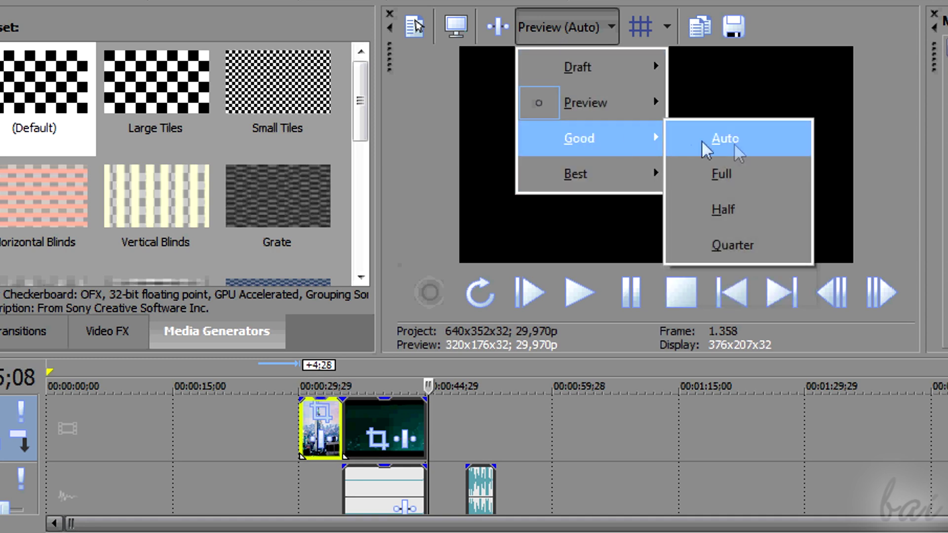
{"action": "mouse_move", "coordinate": [639, 72]}
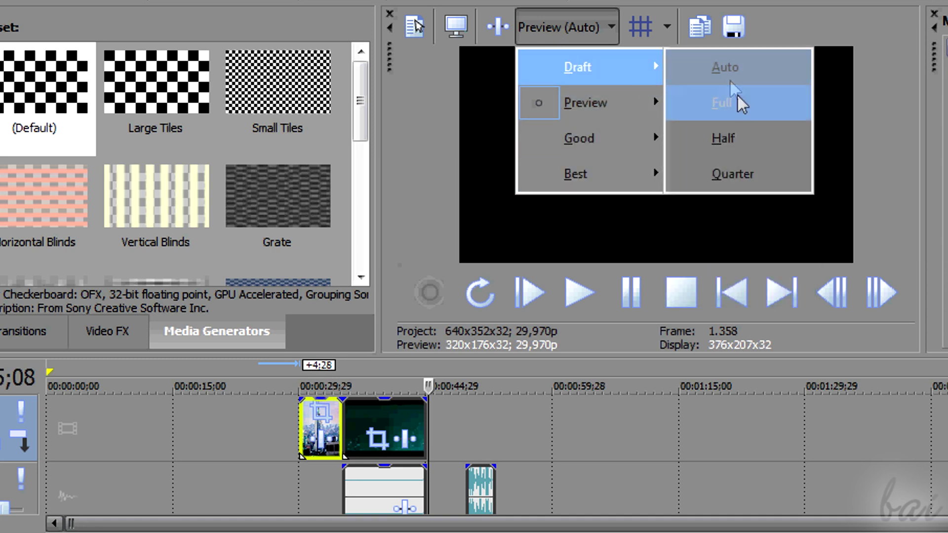
{"action": "left_click", "coordinate": [729, 106]}
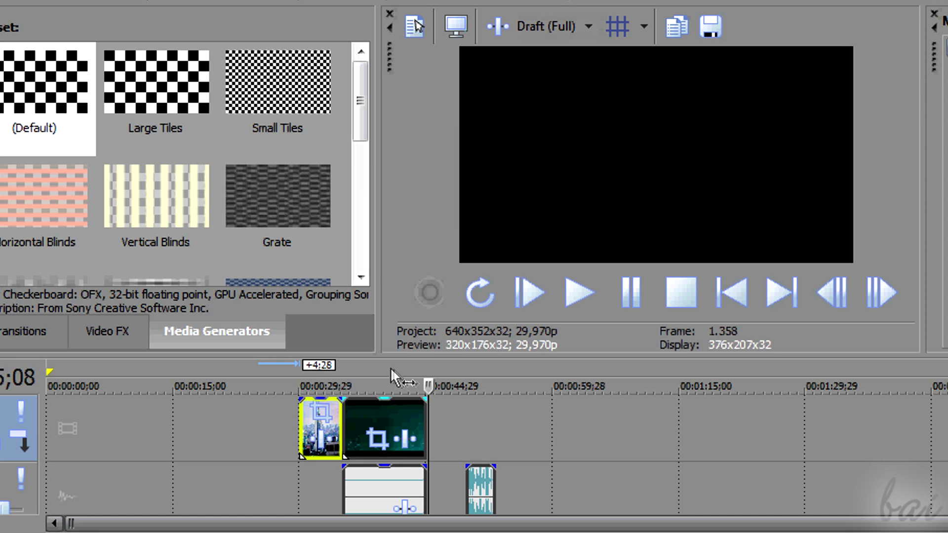
{"action": "left_click_drag", "start_coordinate": [389, 378], "coordinate": [365, 370]}
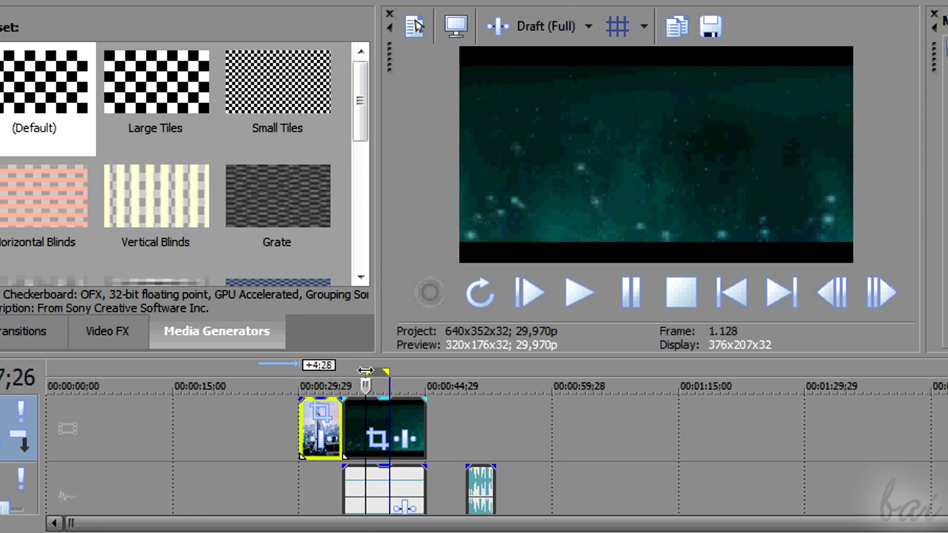
{"action": "left_click", "coordinate": [566, 24]}
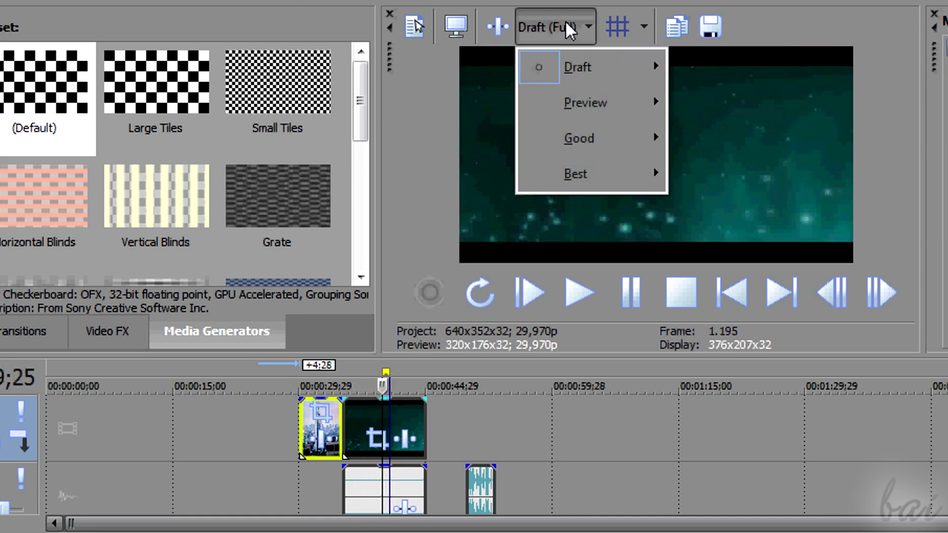
{"action": "left_click", "coordinate": [726, 141]}
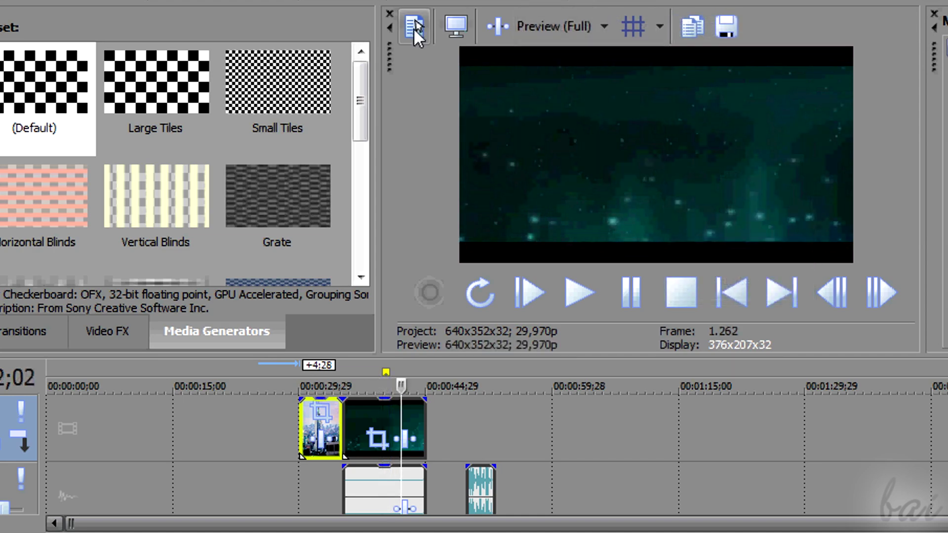
Step: Set the project video to HDV 720-30p, 1280x720 at 29.970p, and apply it
{"action": "left_click", "coordinate": [414, 29]}
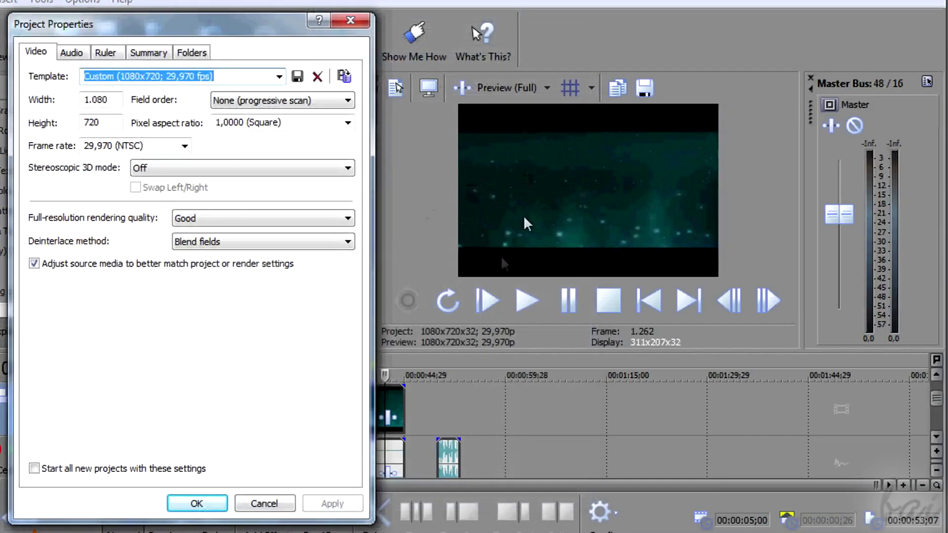
{"action": "left_click_drag", "start_coordinate": [119, 105], "coordinate": [48, 104]}
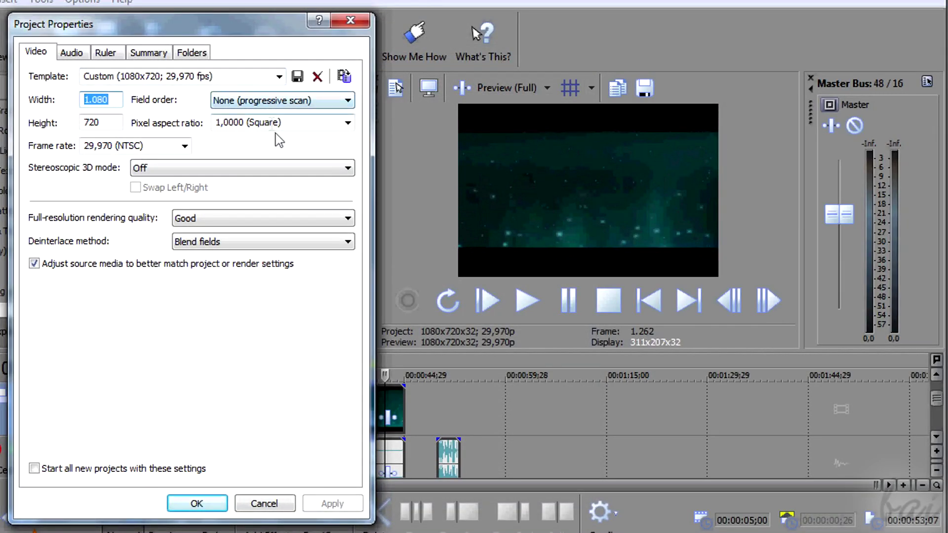
{"action": "type", "text": "1280"}
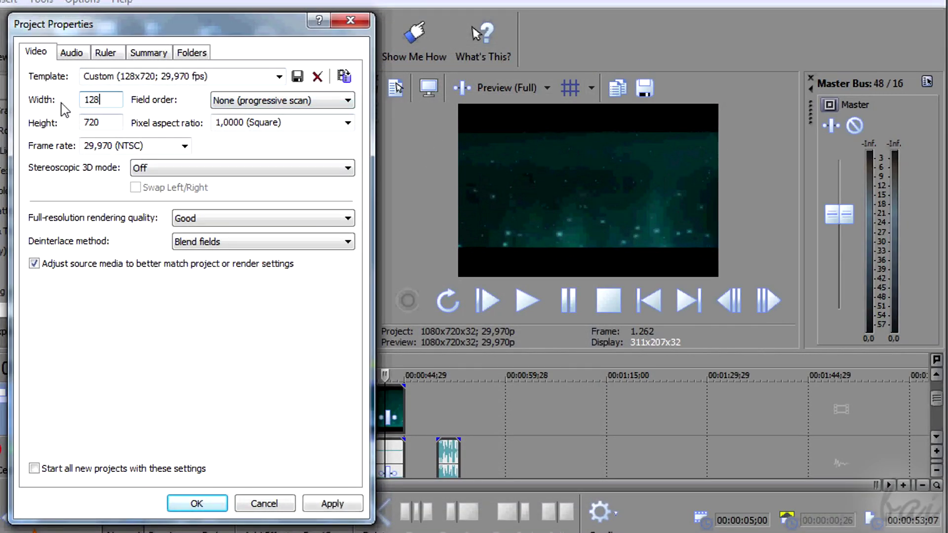
{"action": "left_click", "coordinate": [329, 504]}
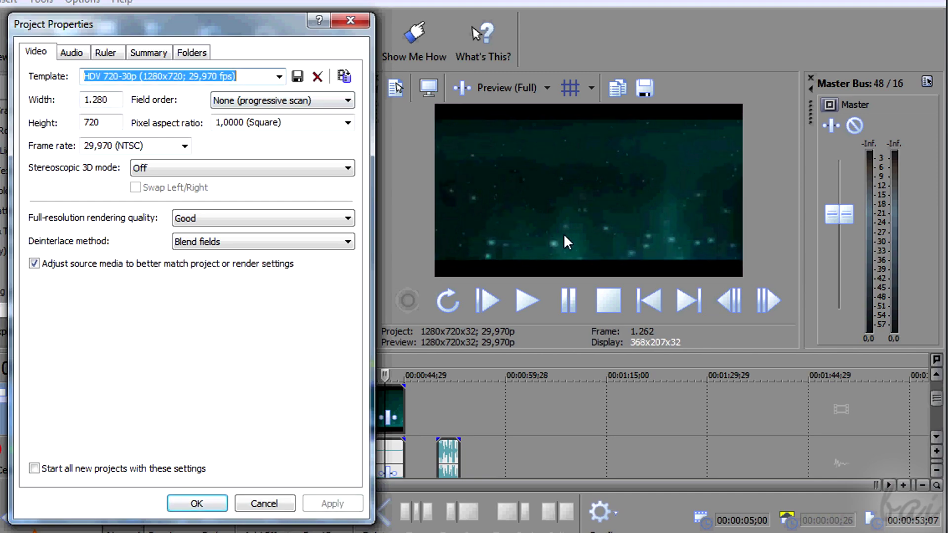
{"action": "left_click", "coordinate": [197, 504]}
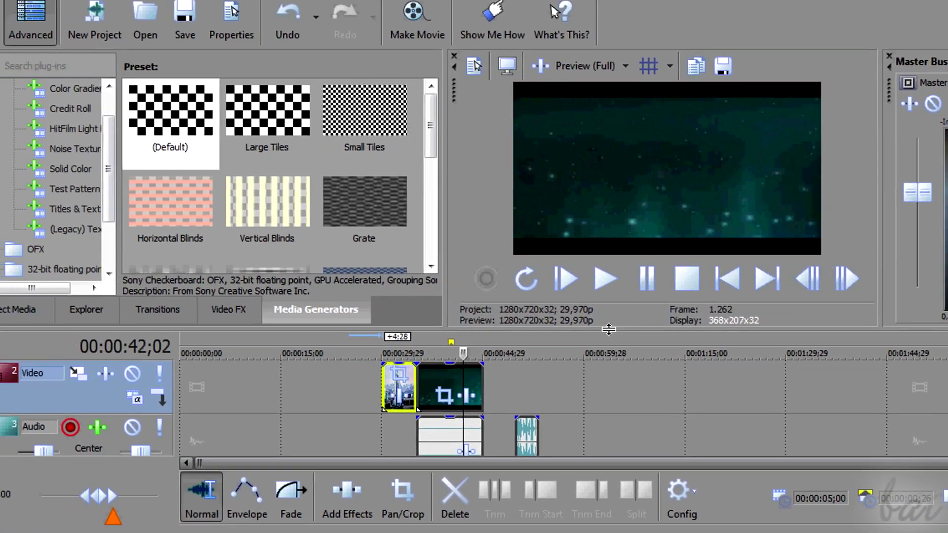
Step: Enlarge the timeline area over the preview and put the playhead at 00:00:51;00 on the audio clip
{"action": "left_click_drag", "start_coordinate": [608, 329], "coordinate": [601, 297]}
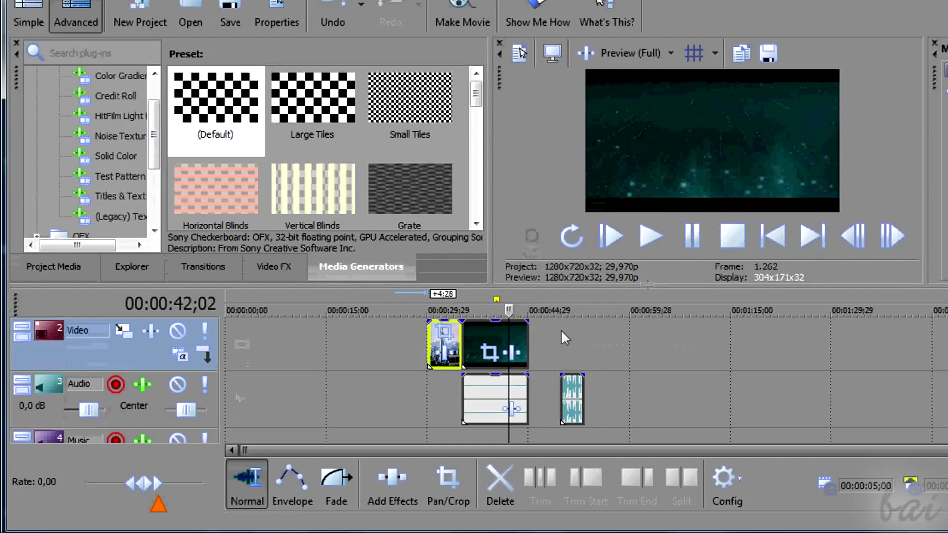
{"action": "scroll", "coordinate": [546, 354], "scroll_direction": "up", "scroll_amount": 2}
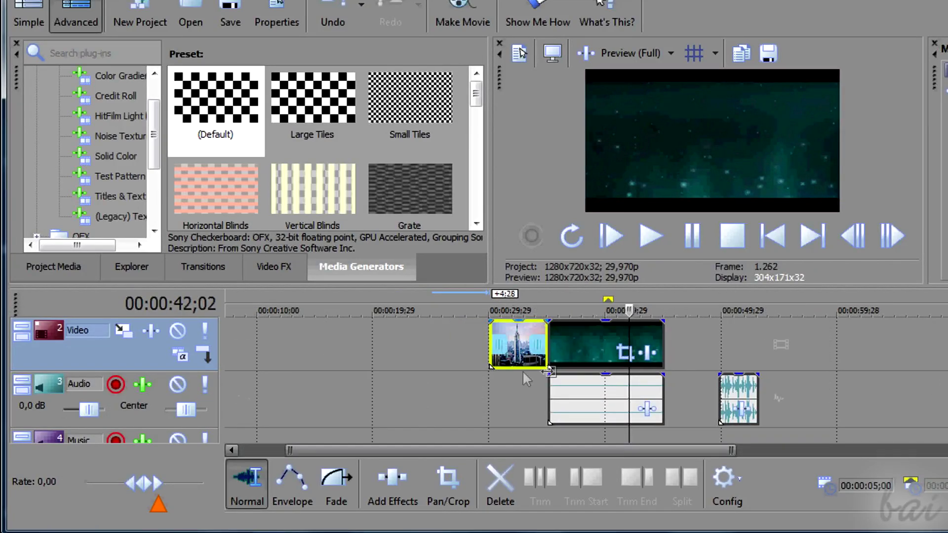
{"action": "scroll", "coordinate": [652, 354], "scroll_direction": "up", "scroll_amount": 8}
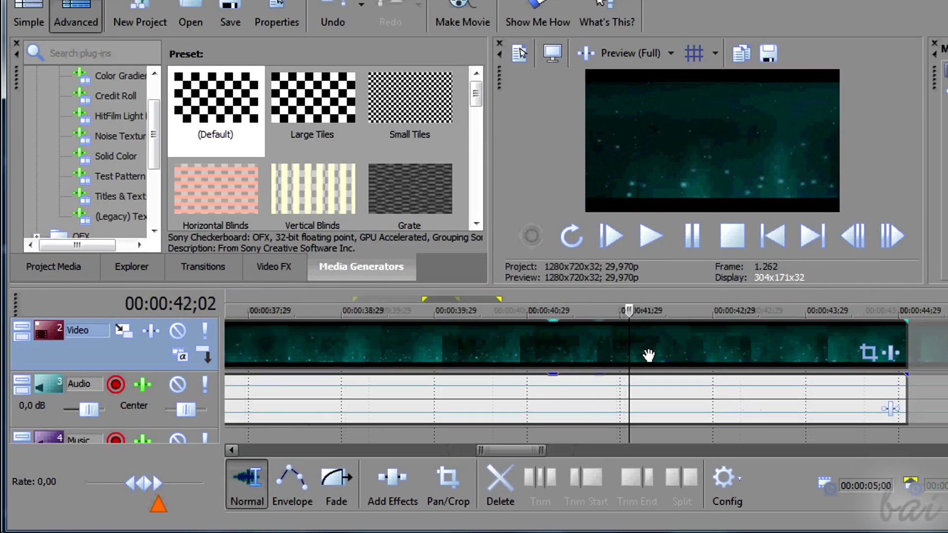
{"action": "scroll", "coordinate": [607, 379], "scroll_direction": "down", "scroll_amount": 10}
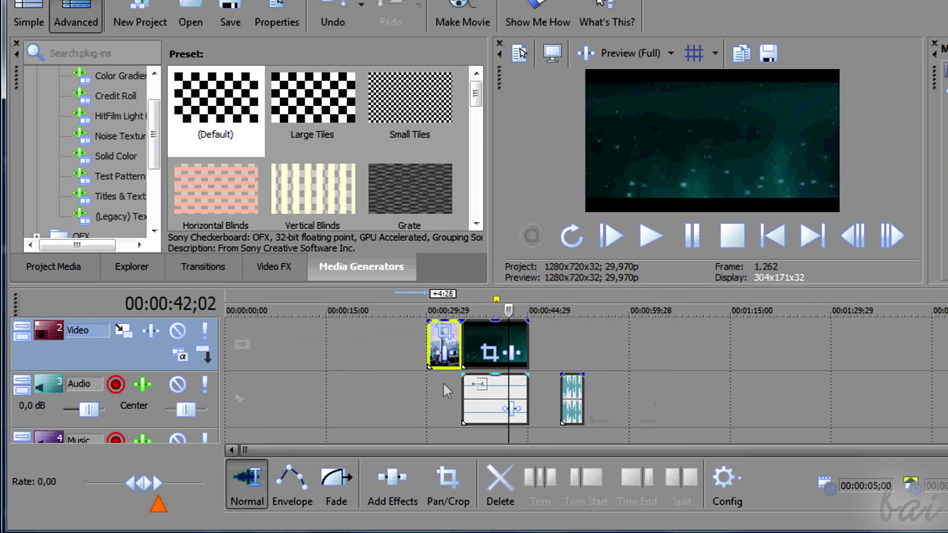
{"action": "scroll", "coordinate": [457, 348], "scroll_direction": "up", "scroll_amount": 6}
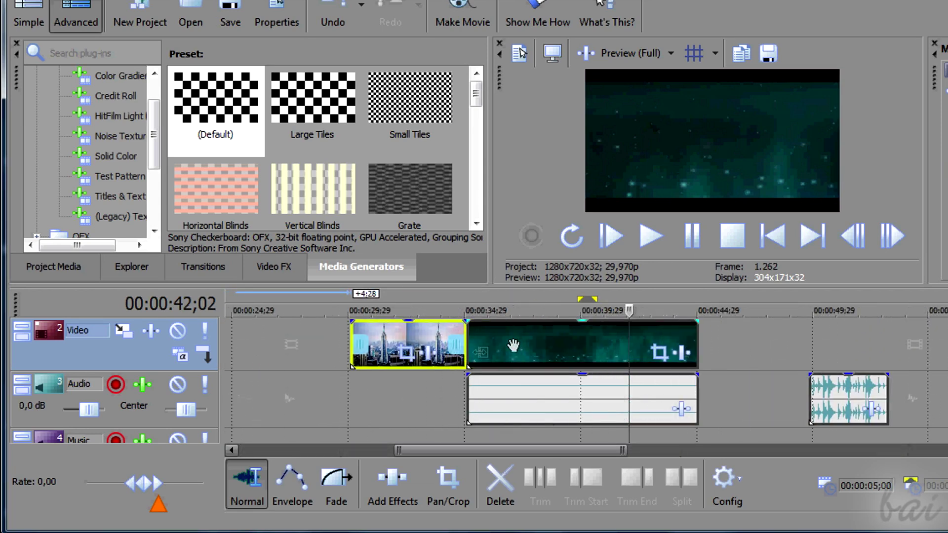
{"action": "scroll", "coordinate": [473, 352], "scroll_direction": "up", "scroll_amount": 4}
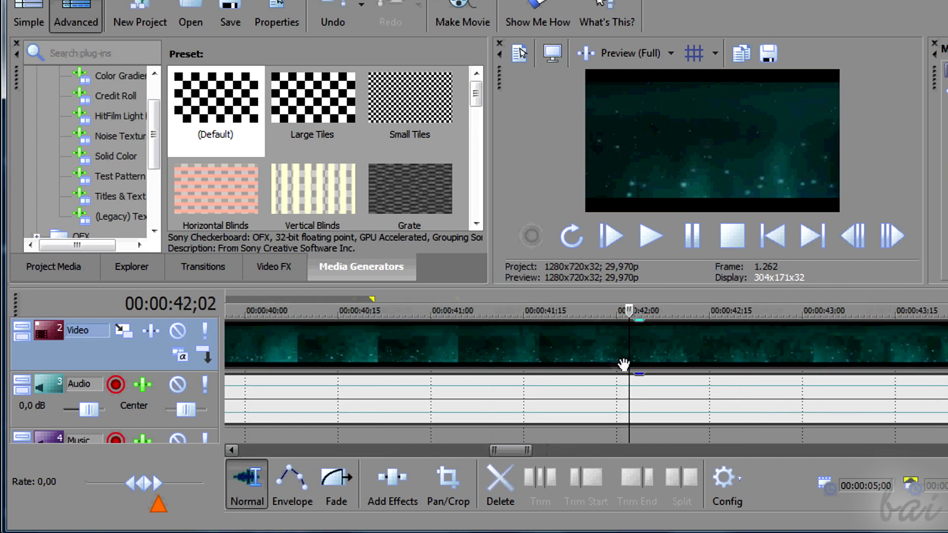
{"action": "scroll", "coordinate": [631, 365], "scroll_direction": "up", "scroll_amount": 2}
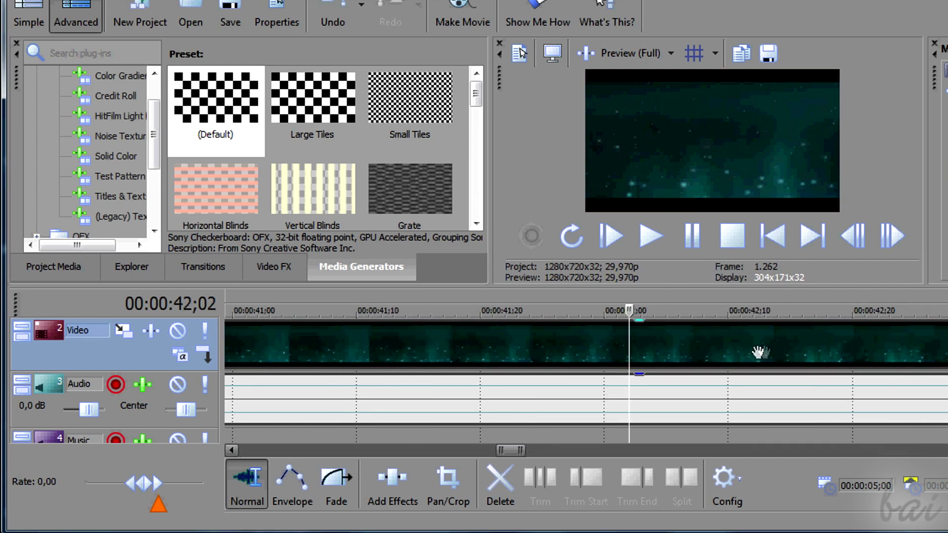
{"action": "scroll", "coordinate": [759, 352], "scroll_direction": "down", "scroll_amount": 8}
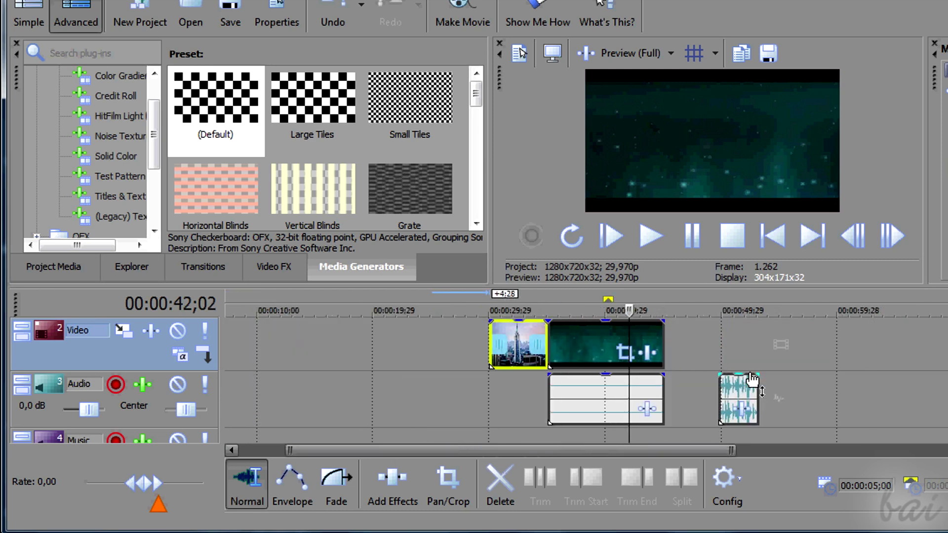
{"action": "left_click", "coordinate": [733, 389]}
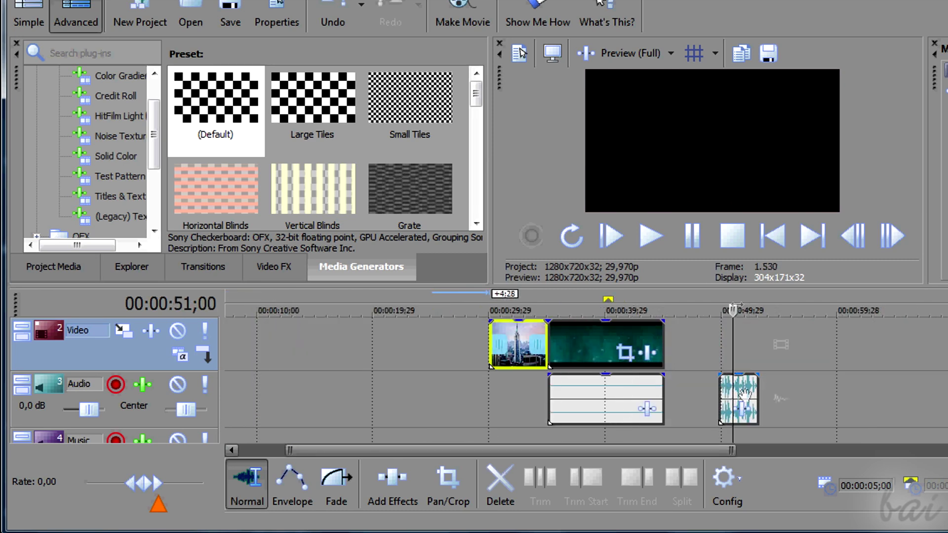
Step: Add a fade-out of roughly 1;23 to the end of the city clip
{"action": "scroll", "coordinate": [730, 404], "scroll_direction": "up", "scroll_amount": 5}
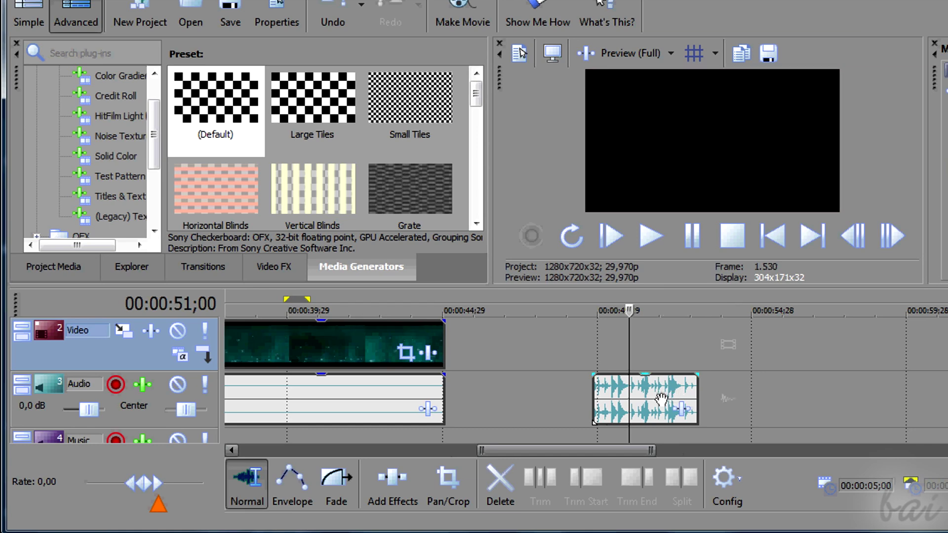
{"action": "scroll", "coordinate": [661, 402], "scroll_direction": "up", "scroll_amount": 4}
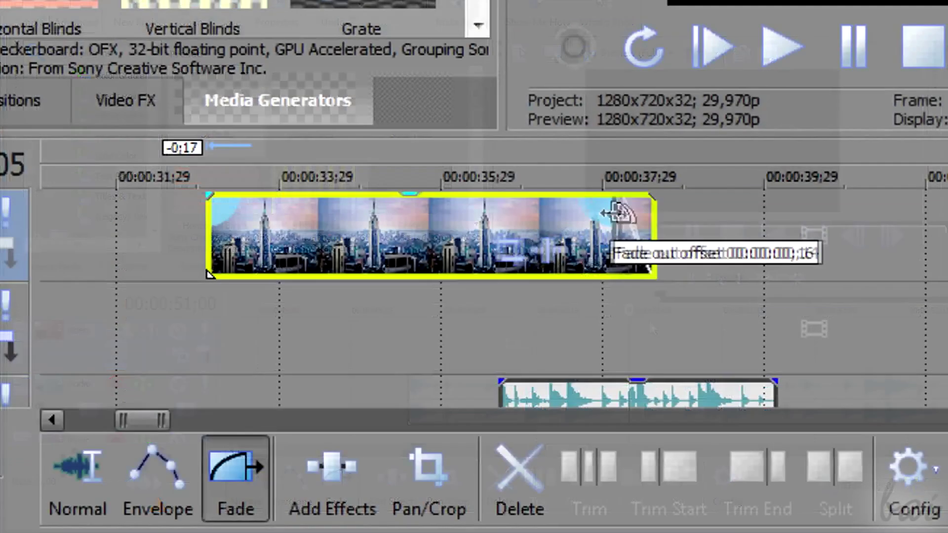
{"action": "left_click_drag", "start_coordinate": [617, 206], "coordinate": [559, 205]}
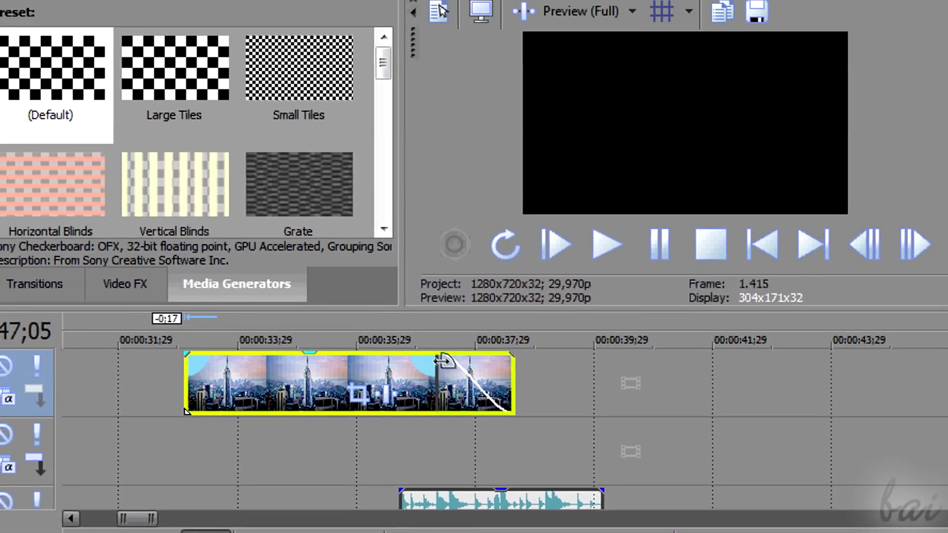
Step: Add a fade-out to the end of the audio clip and play it back to check
{"action": "left_click", "coordinate": [308, 325]}
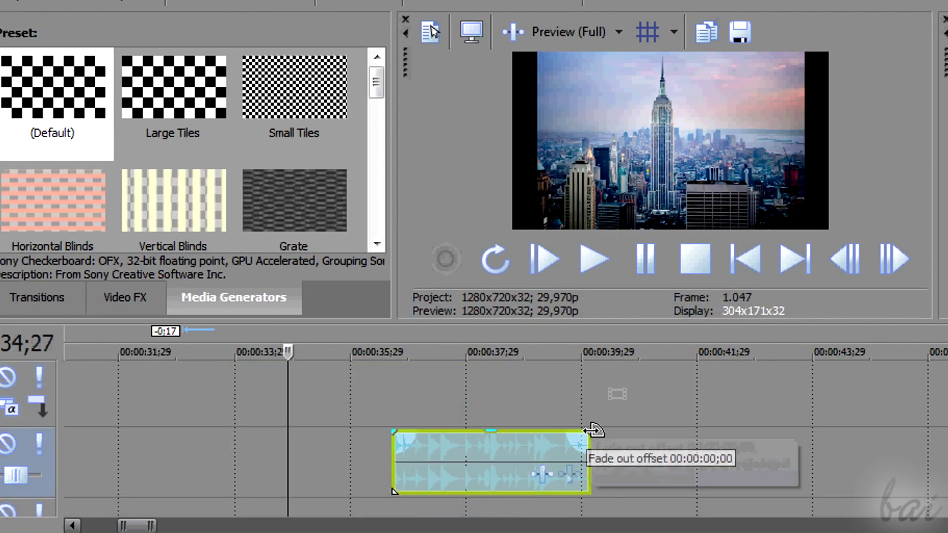
{"action": "left_click_drag", "start_coordinate": [592, 429], "coordinate": [525, 429]}
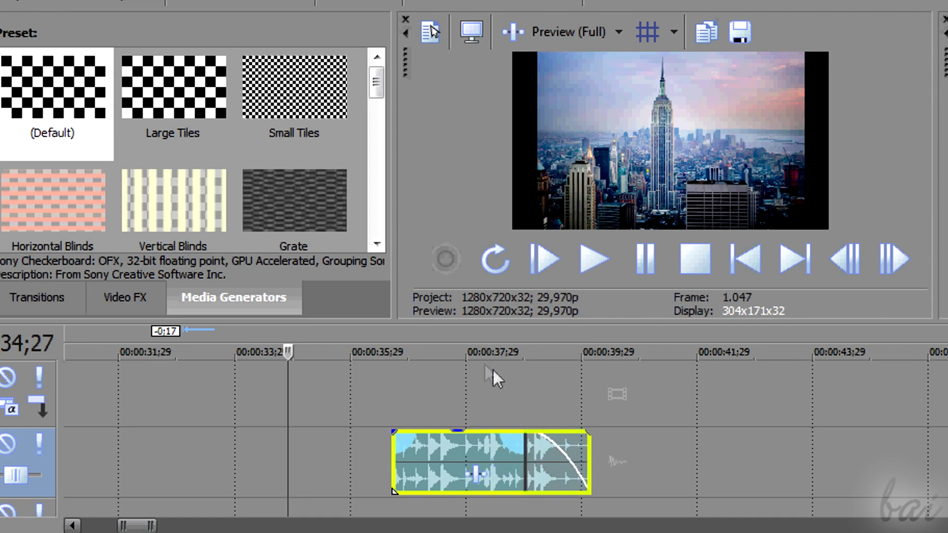
{"action": "left_click", "coordinate": [494, 333]}
{"action": "left_click", "coordinate": [600, 260]}
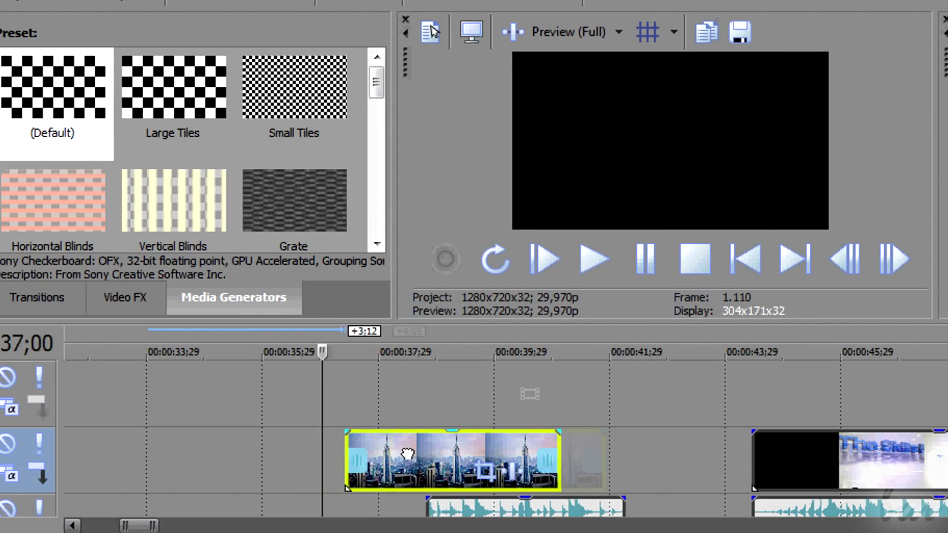
Step: Move the city clip along its track, preview it over a loop region, then place it around 00:00:34
{"action": "left_click_drag", "start_coordinate": [355, 486], "coordinate": [373, 456]}
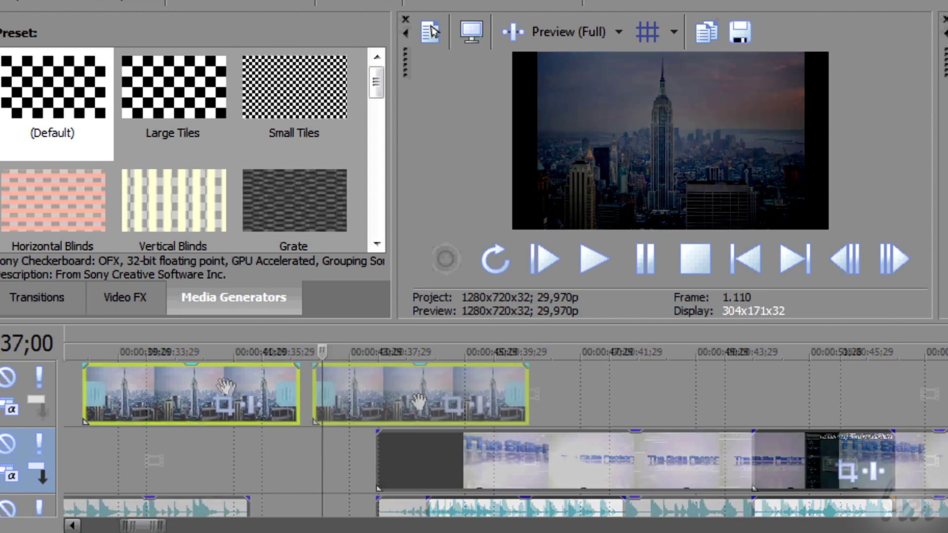
{"action": "left_click_drag", "start_coordinate": [225, 386], "coordinate": [698, 384]}
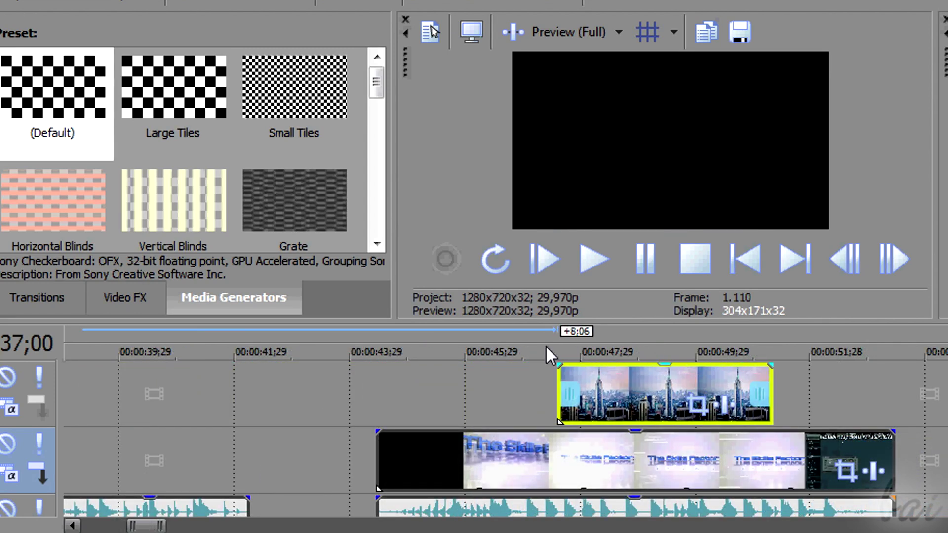
{"action": "left_click", "coordinate": [519, 335]}
{"action": "left_click_drag", "start_coordinate": [521, 341], "coordinate": [602, 342]}
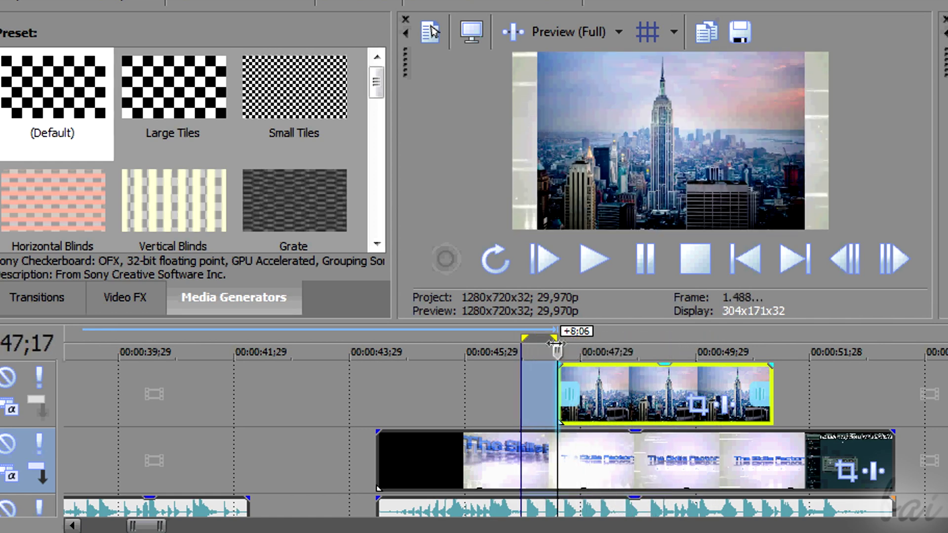
{"action": "mouse_move", "coordinate": [556, 345]}
{"action": "left_mouse_down"}
{"action": "mouse_move", "coordinate": [523, 346]}
{"action": "mouse_move", "coordinate": [697, 350]}
{"action": "left_mouse_up"}
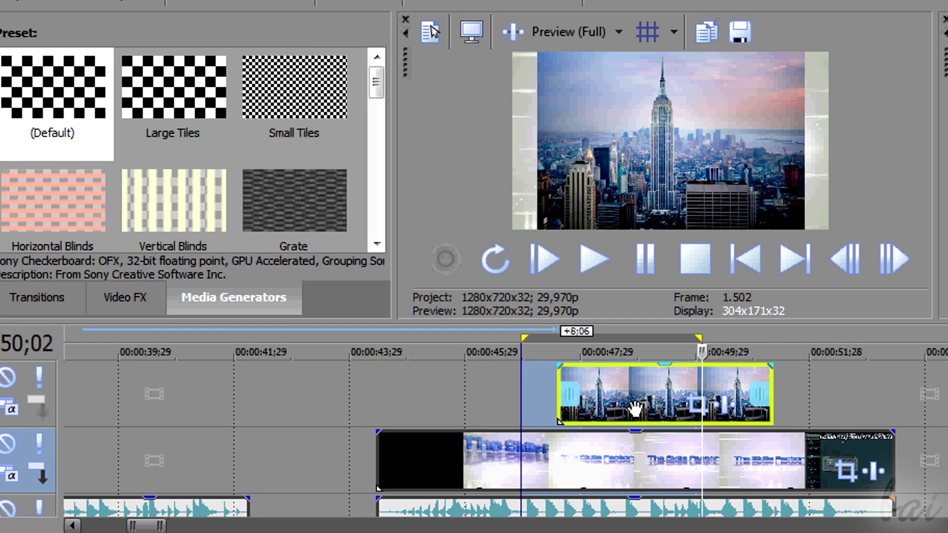
{"action": "left_click_drag", "start_coordinate": [635, 408], "coordinate": [311, 400]}
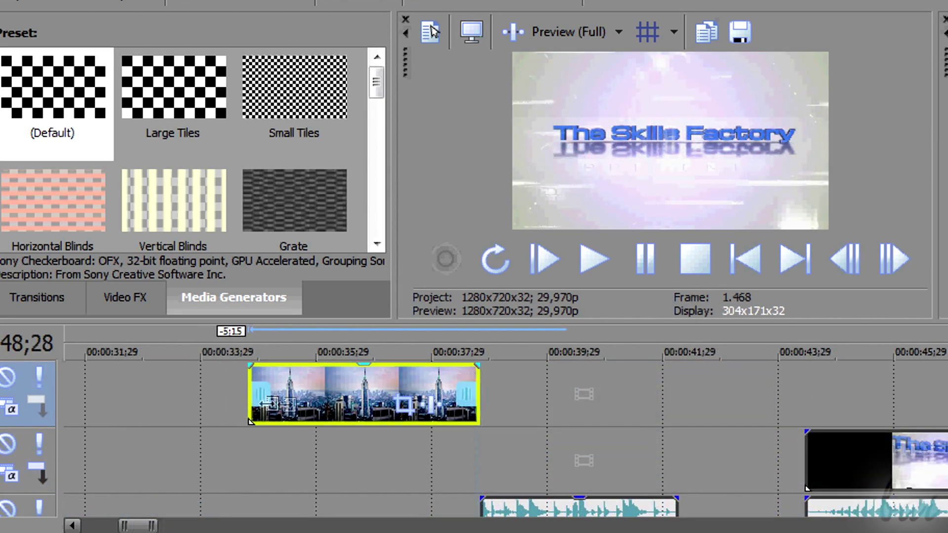
Step: Extend the city clip to 00:00:31;29–00:00:36;29 and move the audio clip 6;21 earlier, lengthening it
{"action": "left_click_drag", "start_coordinate": [248, 395], "coordinate": [182, 393]}
{"action": "left_click_drag", "start_coordinate": [477, 395], "coordinate": [502, 394]}
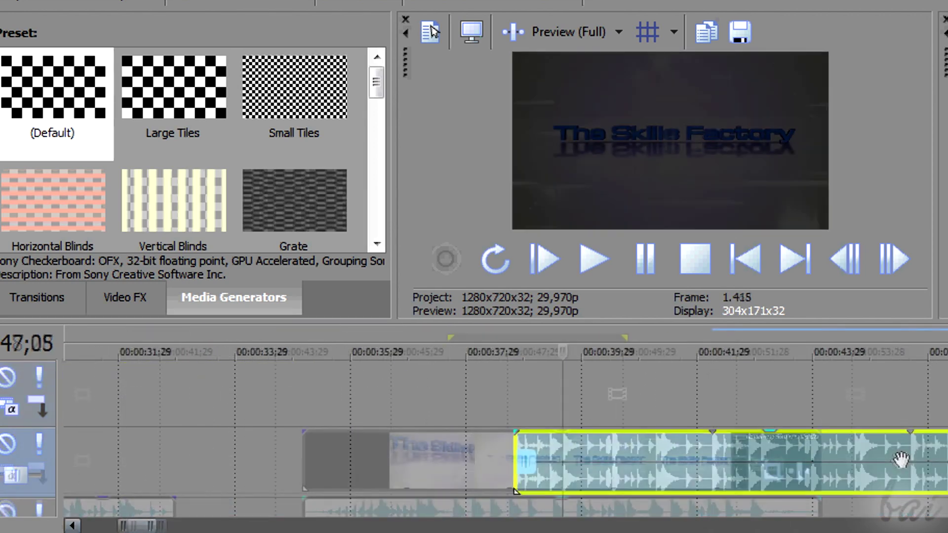
{"action": "left_click_drag", "start_coordinate": [914, 459], "coordinate": [523, 459]}
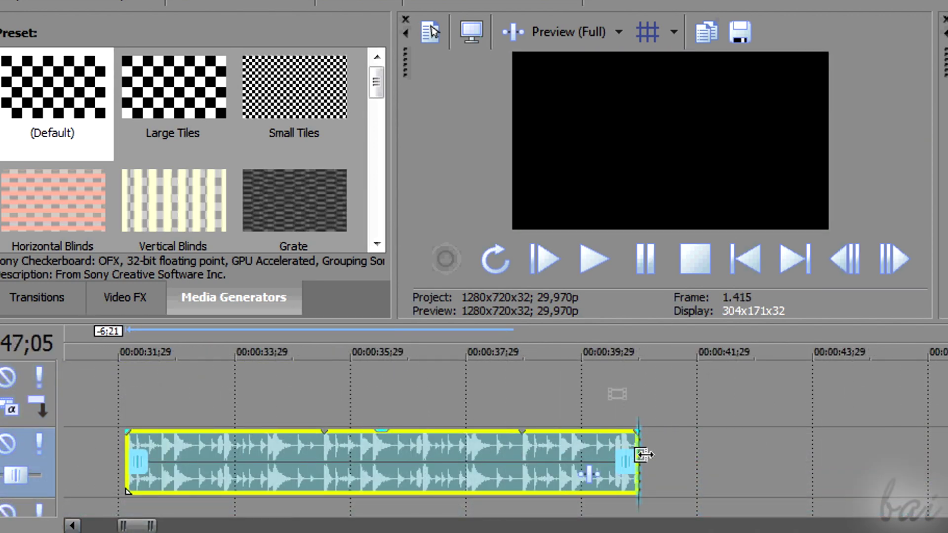
{"action": "left_click_drag", "start_coordinate": [643, 454], "coordinate": [927, 453]}
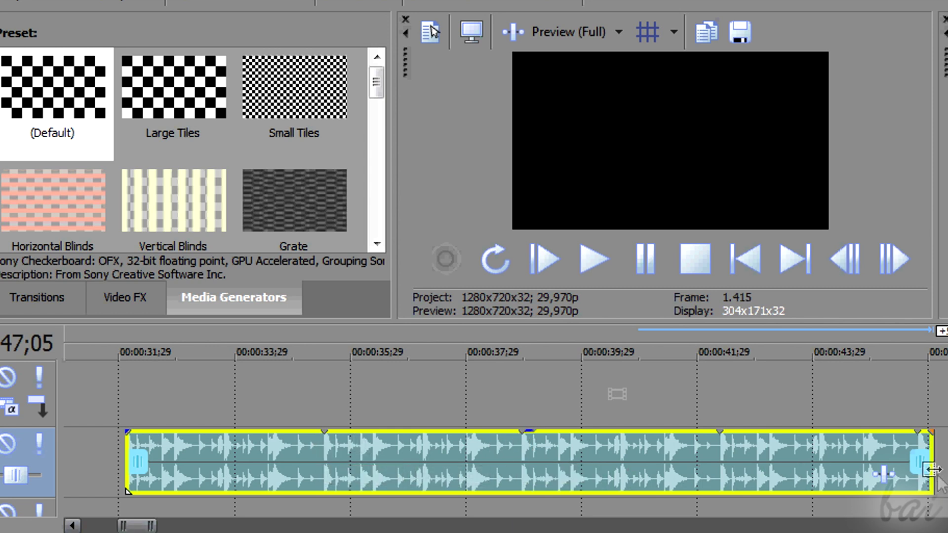
Step: Shorten the audio clip, shift it 4;18 later, and nudge the city clip 17 frames earlier
{"action": "left_click_drag", "start_coordinate": [926, 462], "coordinate": [325, 457]}
{"action": "left_click_drag", "start_coordinate": [262, 457], "coordinate": [527, 457]}
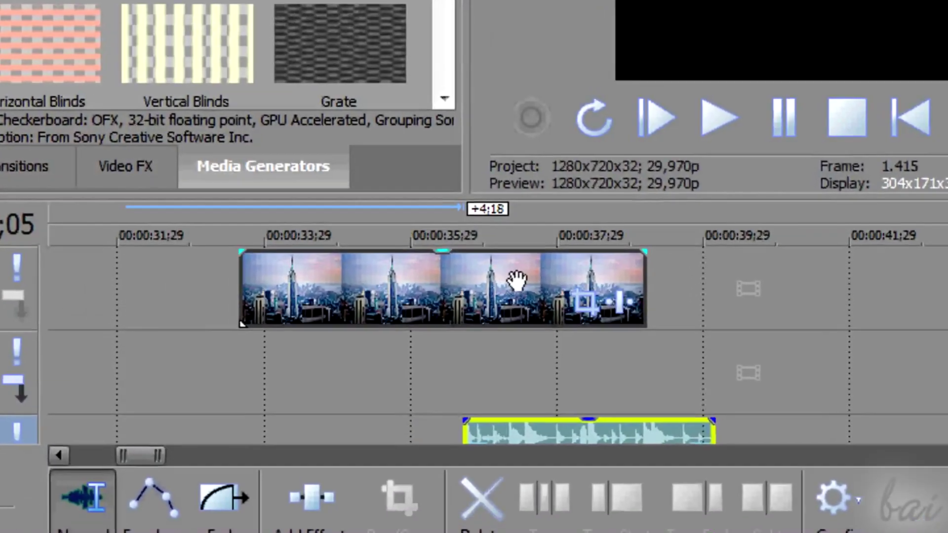
{"action": "left_click_drag", "start_coordinate": [499, 384], "coordinate": [467, 383]}
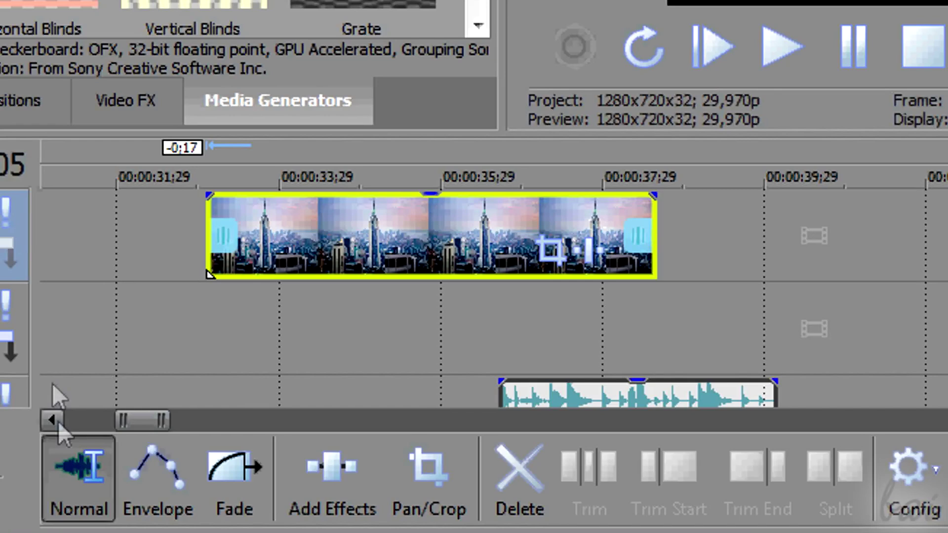
{"action": "left_click", "coordinate": [217, 467]}
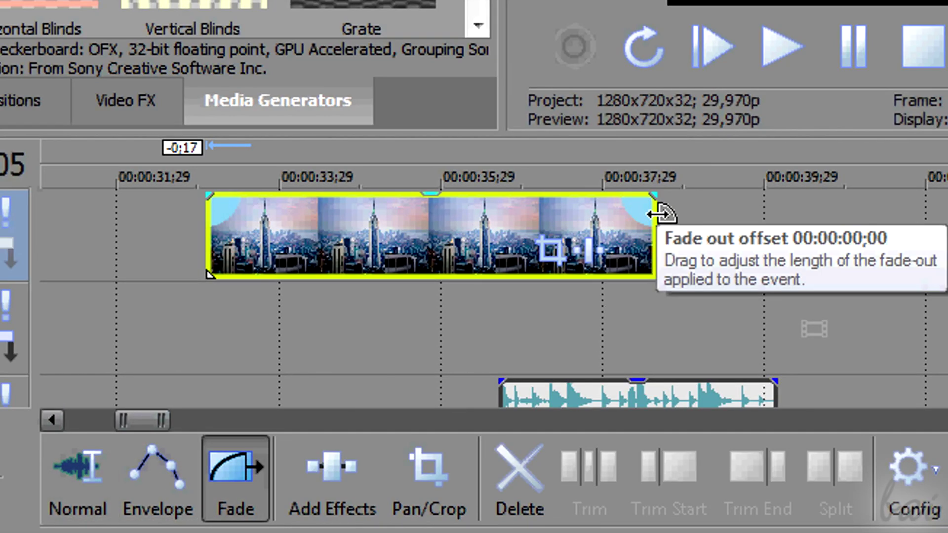
Step: Add a 1;15 fade-out to the city clip's end and play the project to check it
{"action": "left_click_drag", "start_coordinate": [657, 213], "coordinate": [551, 211]}
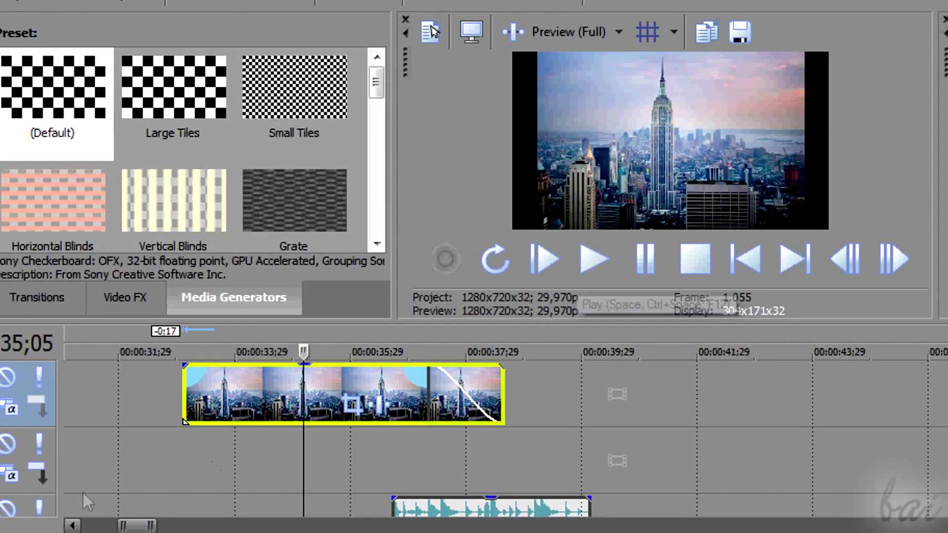
{"action": "left_click", "coordinate": [88, 503]}
{"action": "left_click", "coordinate": [593, 257]}
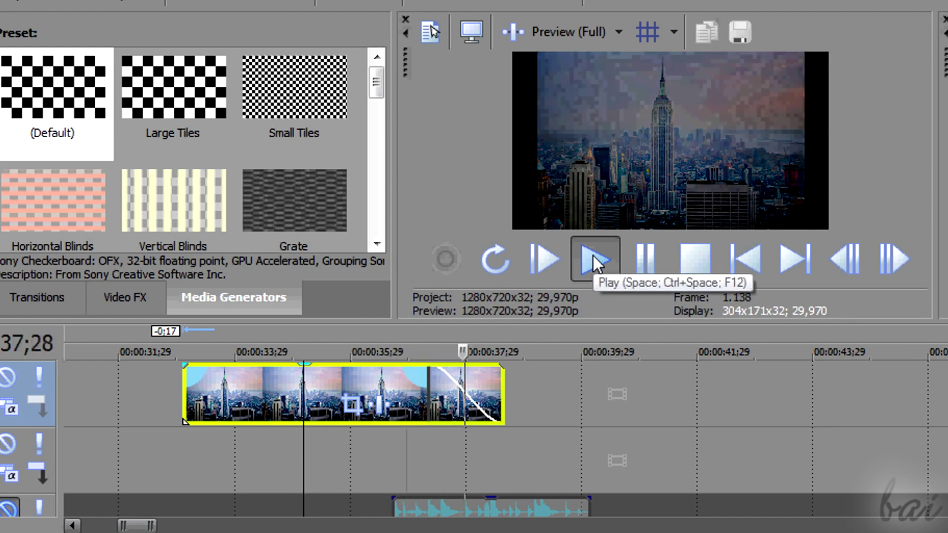
{"action": "left_click", "coordinate": [628, 264]}
Step: Add a fade-in to the city video clip and a fade-out to the audio clip, previewing each
{"action": "left_click_drag", "start_coordinate": [177, 365], "coordinate": [232, 365]}
{"action": "left_click", "coordinate": [604, 265]}
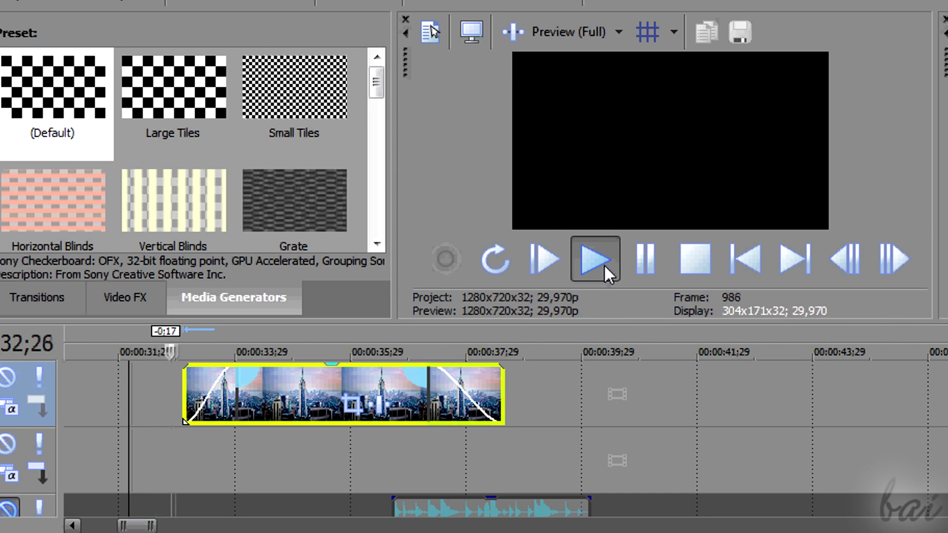
{"action": "left_click", "coordinate": [637, 261]}
{"action": "scroll", "coordinate": [587, 435], "scroll_direction": "down", "scroll_amount": 1}
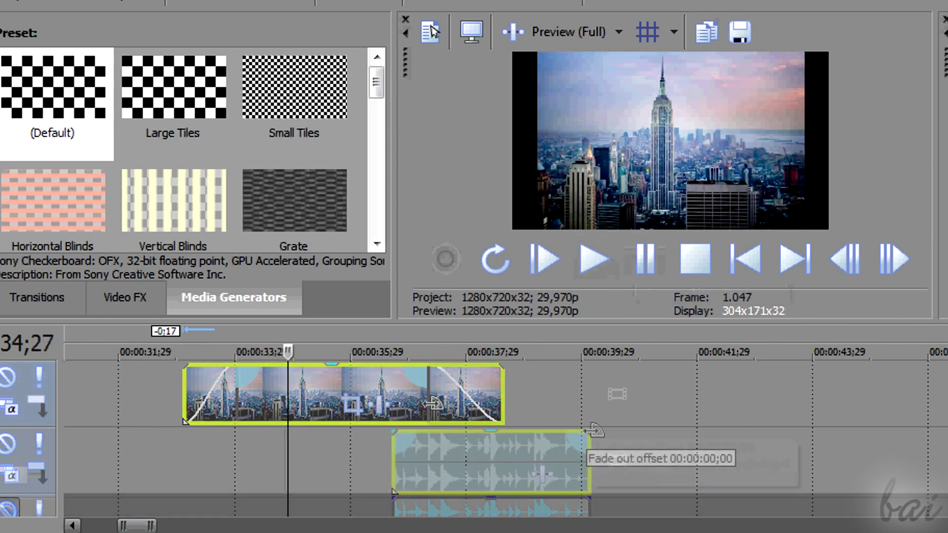
{"action": "left_click_drag", "start_coordinate": [589, 431], "coordinate": [524, 430]}
{"action": "left_click", "coordinate": [600, 260]}
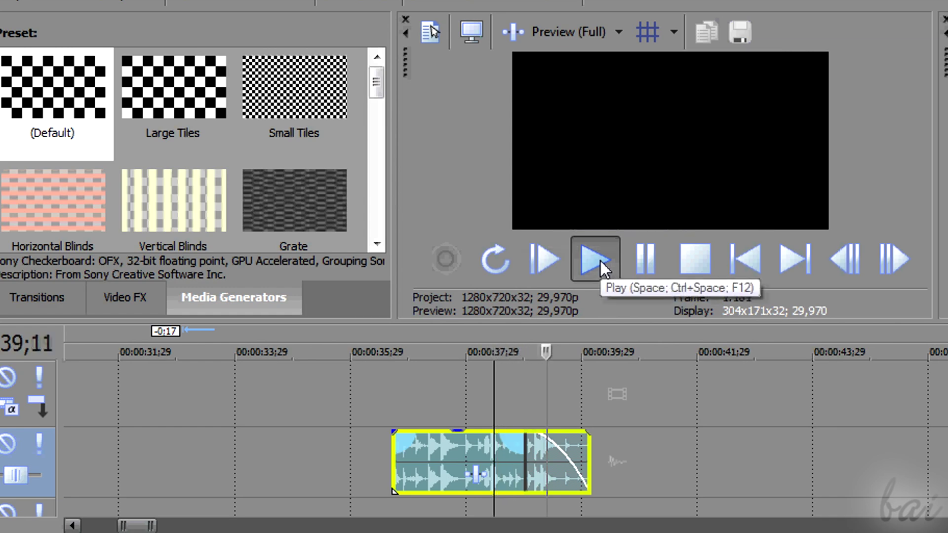
{"action": "key", "text": "space"}
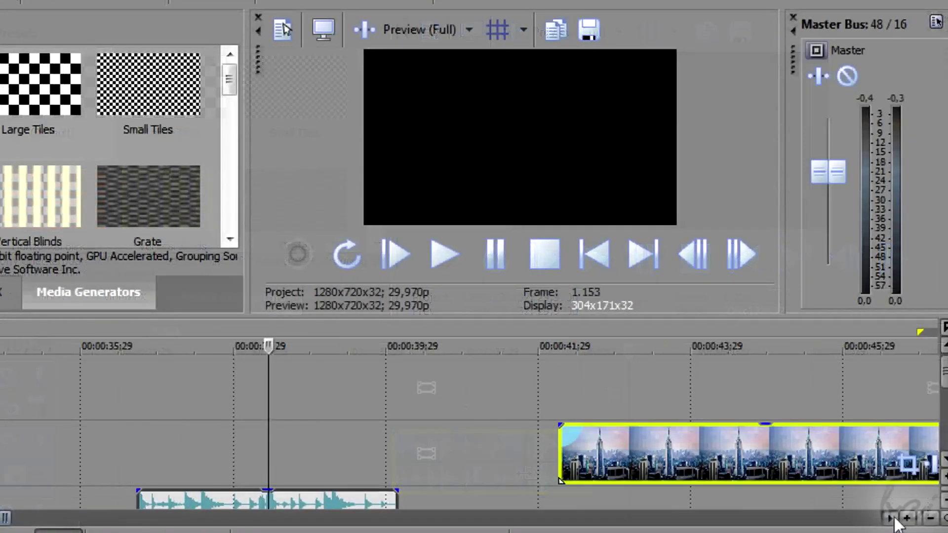
{"action": "scroll", "coordinate": [431, 475], "scroll_direction": "up", "scroll_amount": 3}
Step: Slide the city clip over the title to test a crossfade, then move it back left
{"action": "left_click_drag", "start_coordinate": [323, 444], "coordinate": [541, 457]}
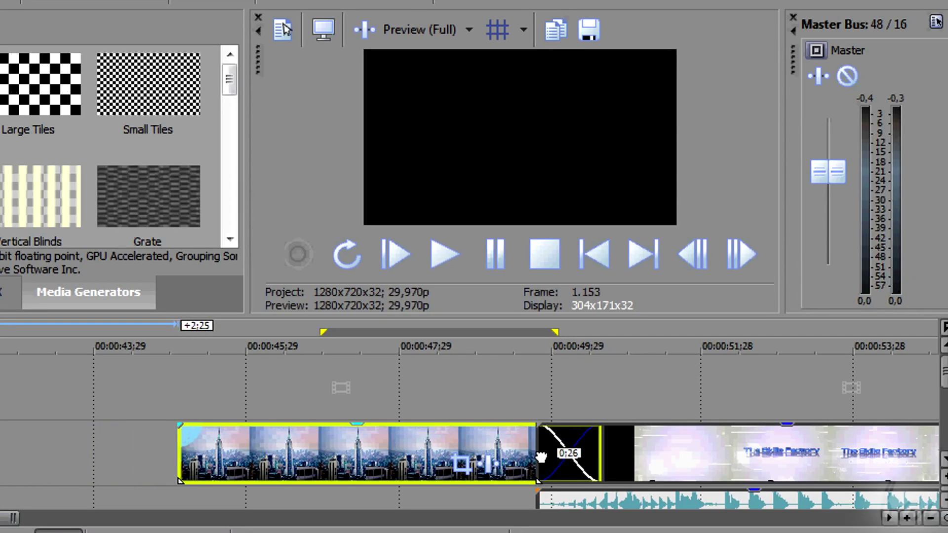
{"action": "left_click", "coordinate": [442, 254]}
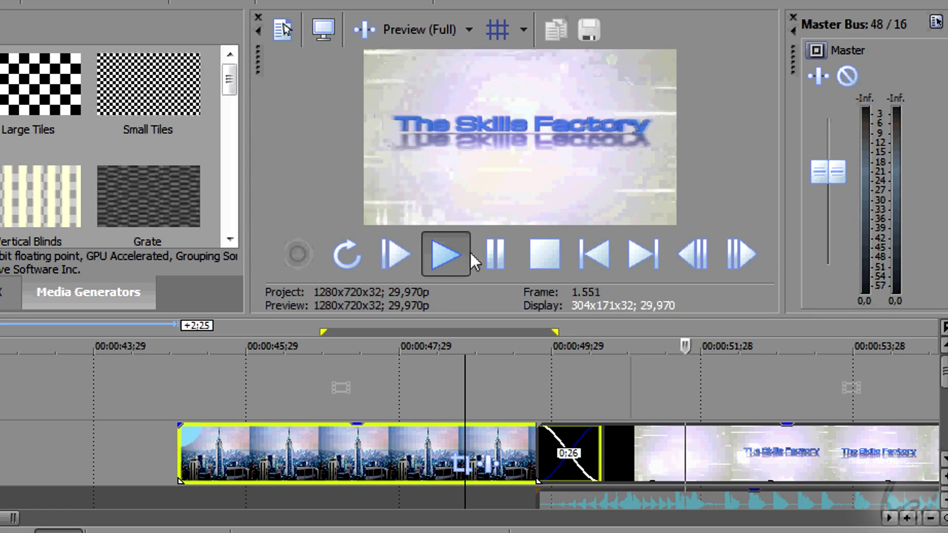
{"action": "left_click", "coordinate": [496, 253]}
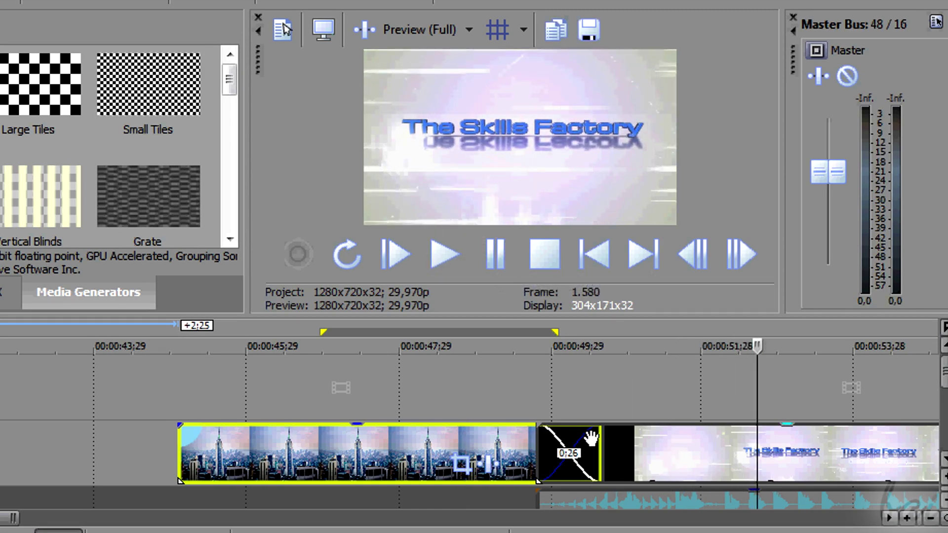
{"action": "left_click_drag", "start_coordinate": [512, 440], "coordinate": [349, 440]}
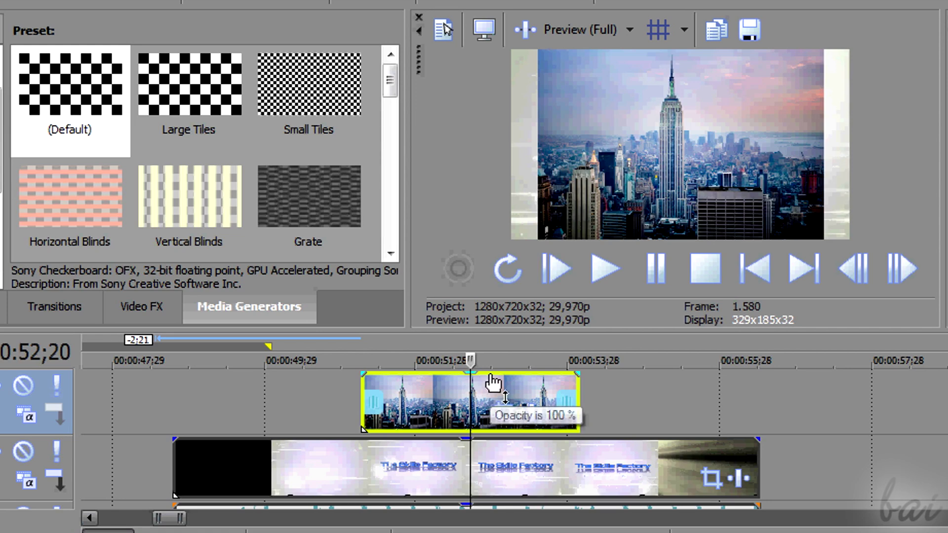
Step: Set the city clip's opacity to 50% over the title and lower the audio gain to about -9,6 dB
{"action": "left_click_drag", "start_coordinate": [493, 382], "coordinate": [477, 414]}
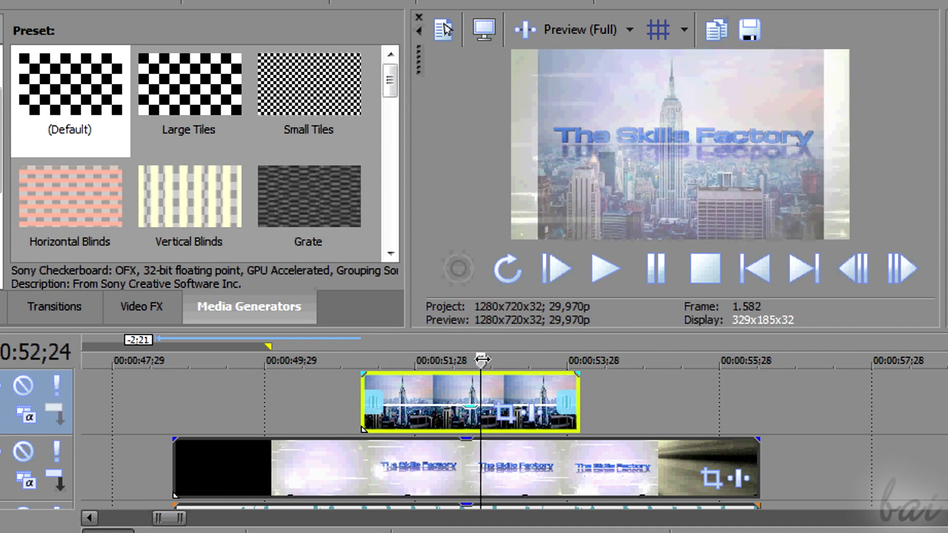
{"action": "left_click_drag", "start_coordinate": [482, 360], "coordinate": [434, 352]}
{"action": "scroll", "coordinate": [434, 352], "scroll_direction": "up", "scroll_amount": 2}
{"action": "mouse_move", "coordinate": [637, 406]}
{"action": "left_mouse_down"}
{"action": "mouse_move", "coordinate": [640, 414]}
{"action": "mouse_move", "coordinate": [645, 387]}
{"action": "mouse_move", "coordinate": [644, 409]}
{"action": "left_mouse_up"}
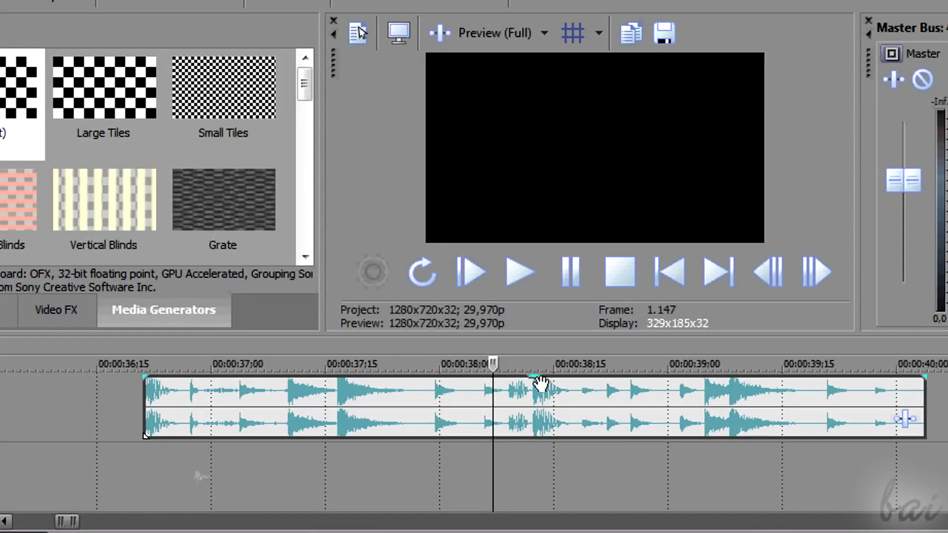
{"action": "left_click_drag", "start_coordinate": [541, 382], "coordinate": [590, 379]}
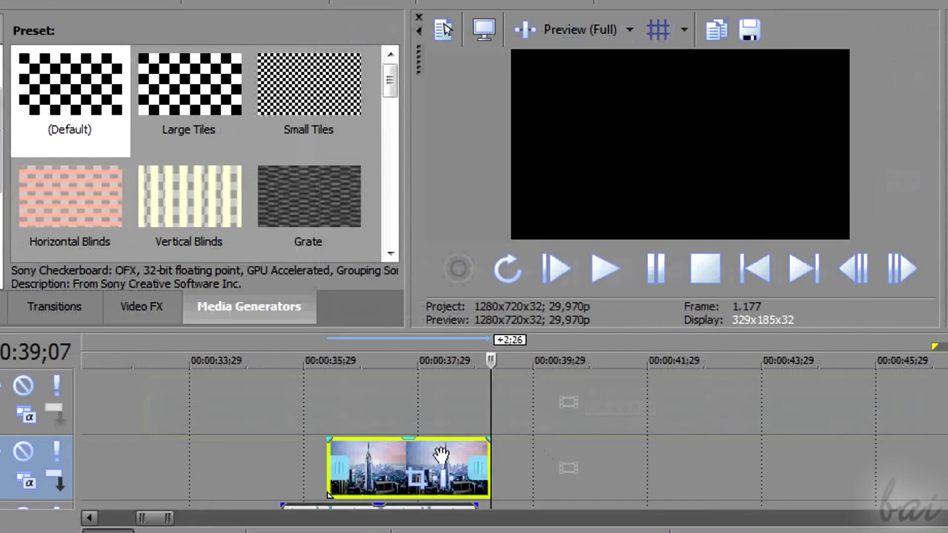
{"action": "right_click", "coordinate": [441, 453]}
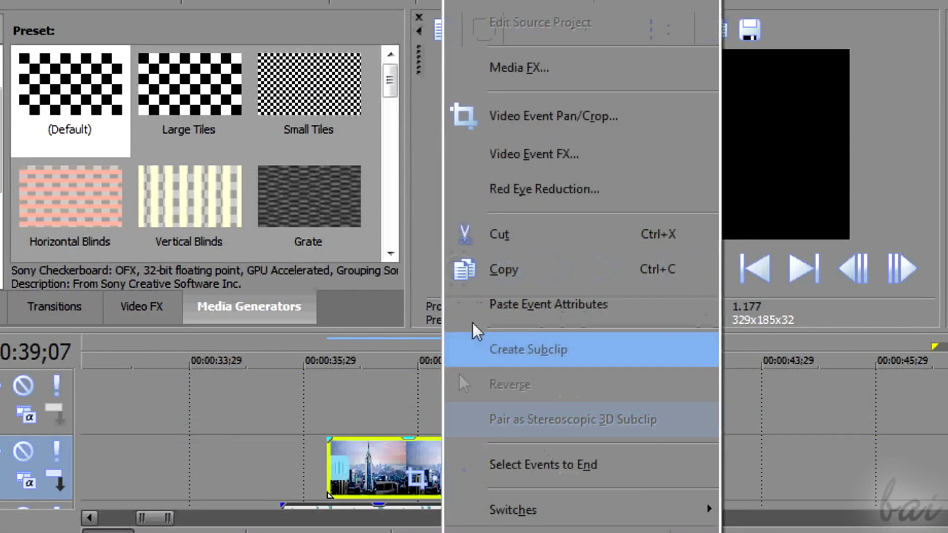
{"action": "left_click", "coordinate": [515, 269]}
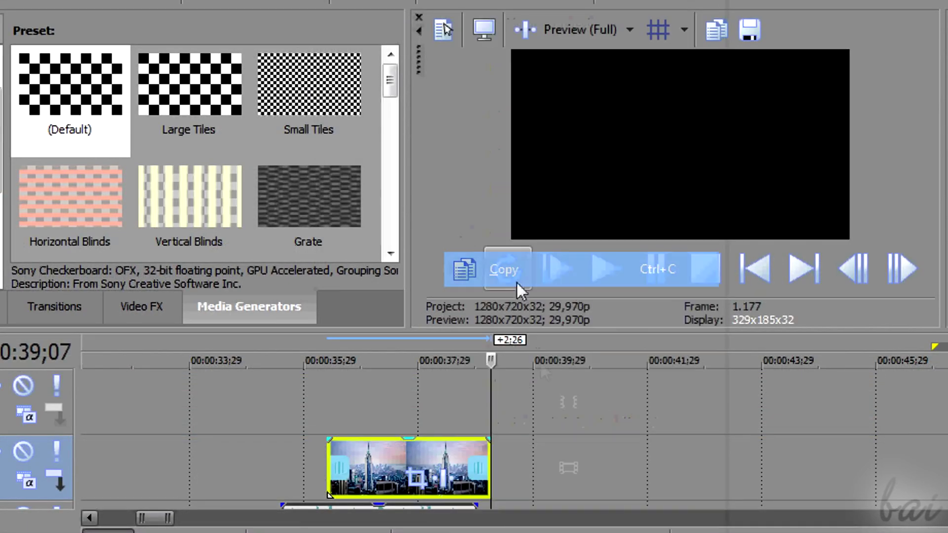
{"action": "right_click", "coordinate": [542, 440]}
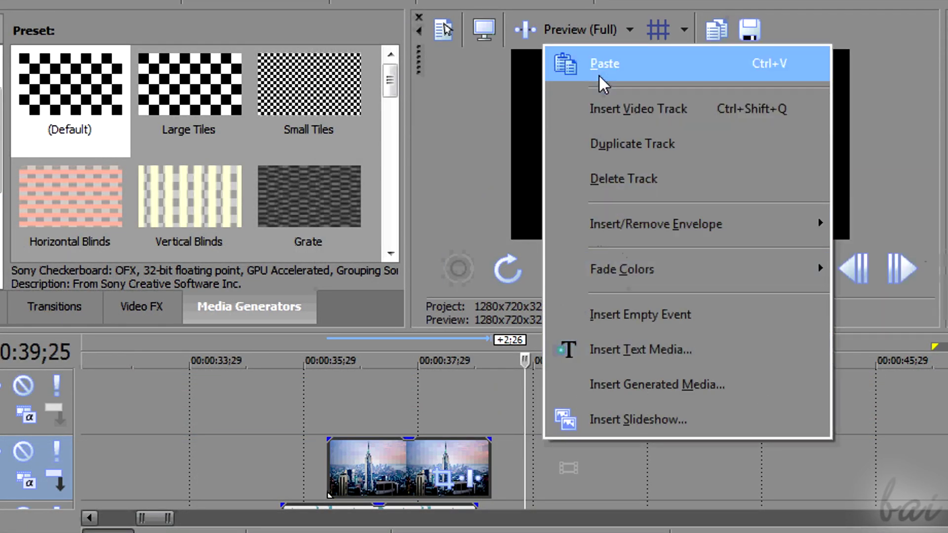
{"action": "left_click", "coordinate": [599, 69]}
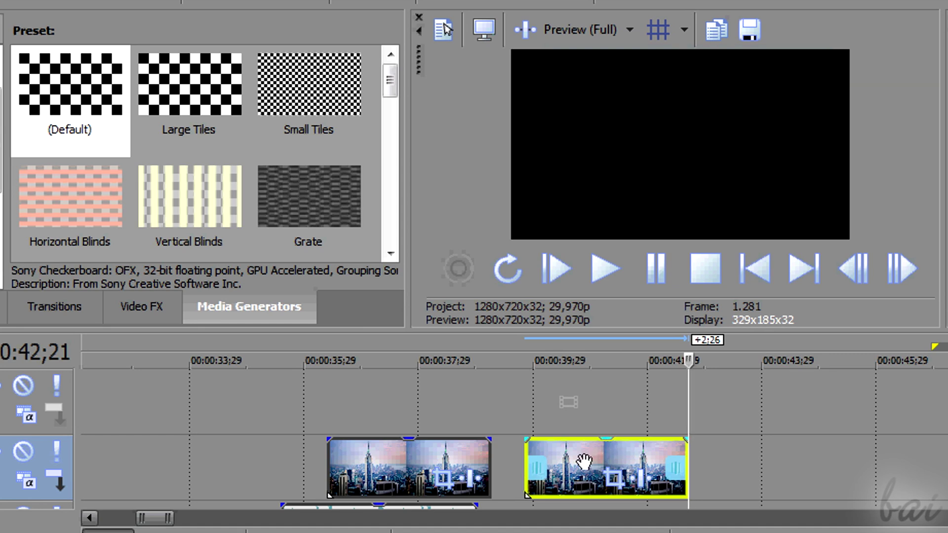
{"action": "key", "text": "Delete"}
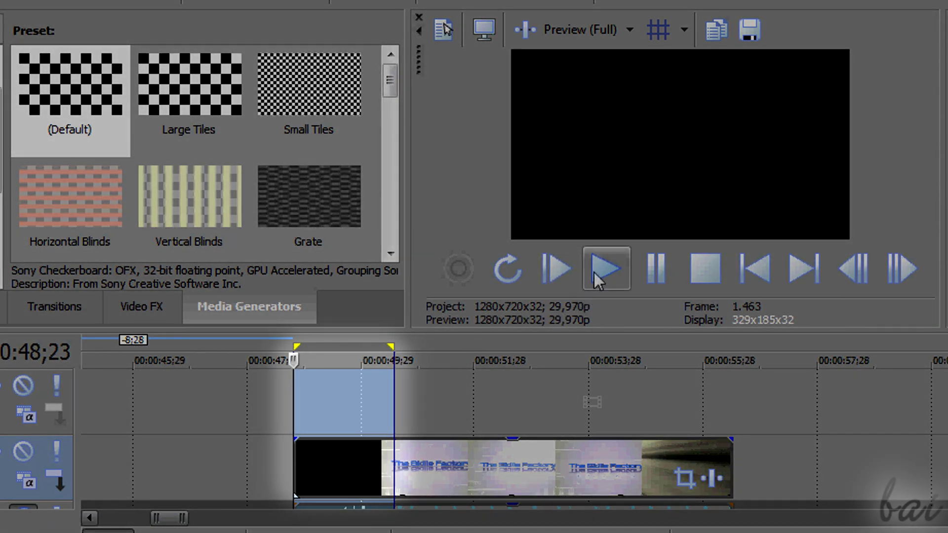
Step: Turn on loop playback and play the marked region repeatedly
{"action": "left_click", "coordinate": [599, 279]}
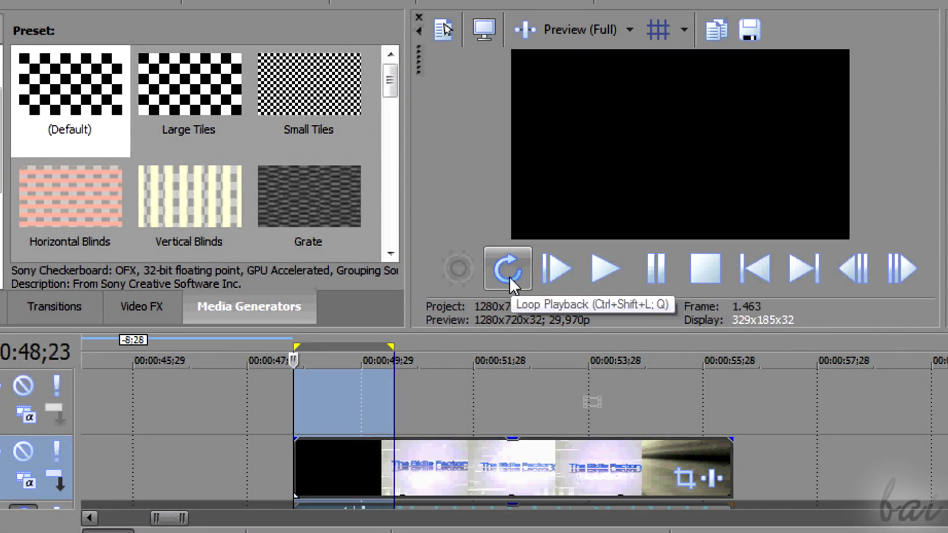
{"action": "left_click", "coordinate": [510, 277]}
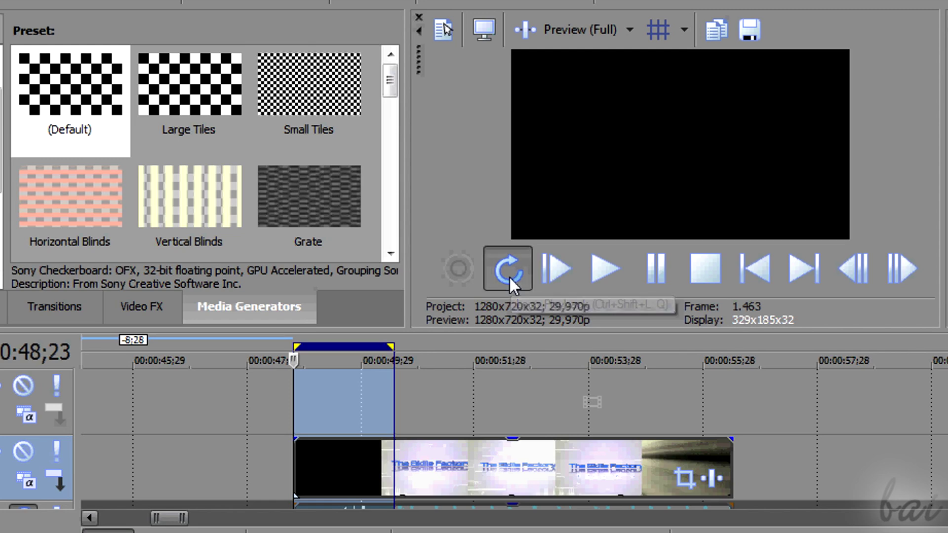
{"action": "left_click", "coordinate": [608, 274]}
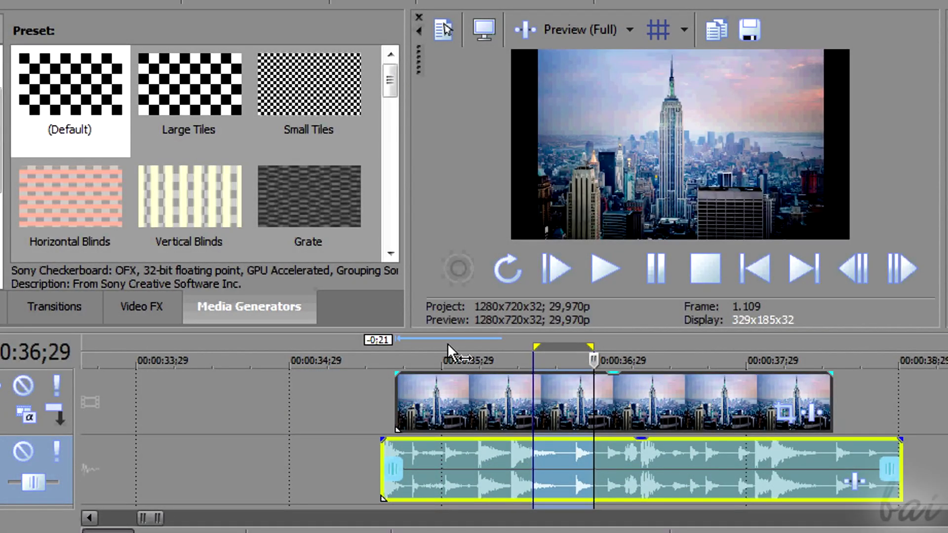
Step: Mark a new loop region over the audio clip and cut that section out
{"action": "left_click_drag", "start_coordinate": [450, 344], "coordinate": [460, 344]}
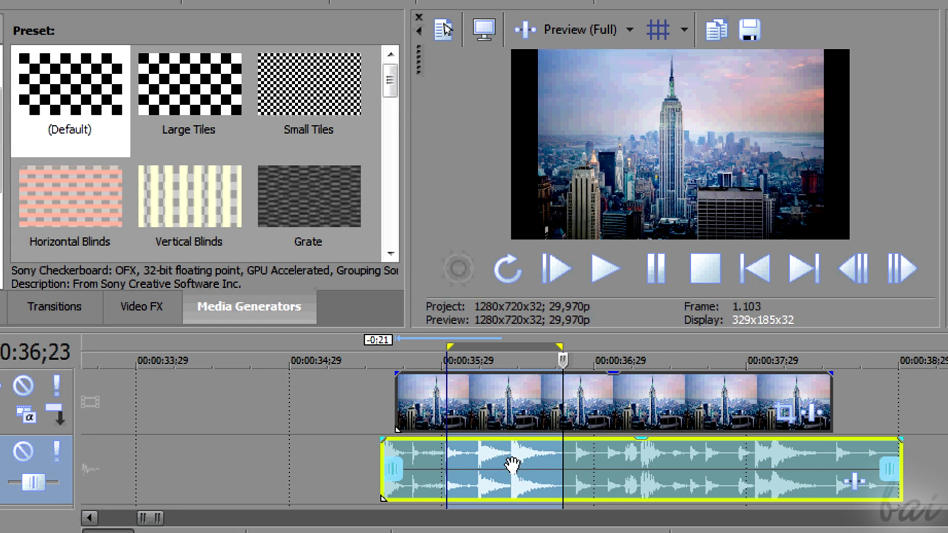
{"action": "right_click", "coordinate": [511, 465]}
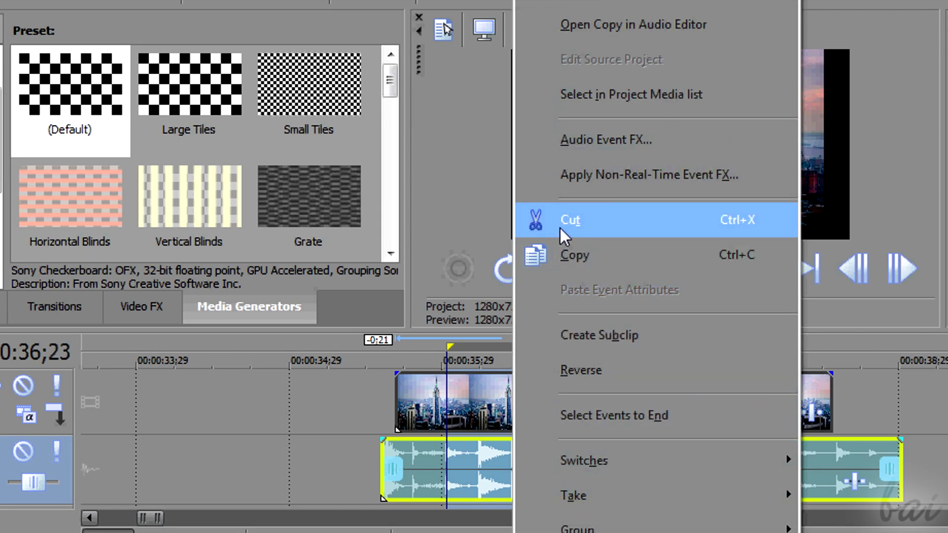
{"action": "left_click", "coordinate": [559, 228]}
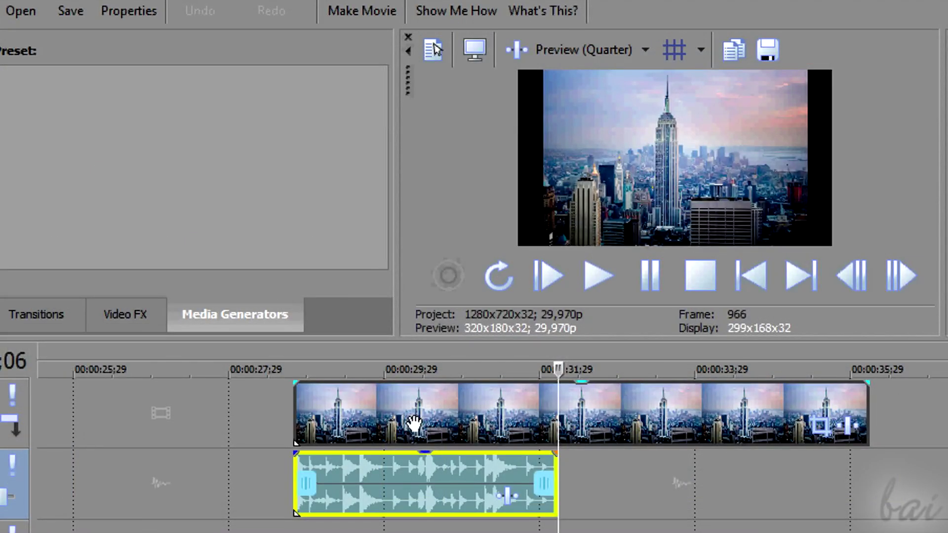
Step: Split the city video clip at about 00:00:33, undoing a trial move so both pieces stay adjacent
{"action": "left_click", "coordinate": [415, 422]}
{"action": "left_click", "coordinate": [671, 369]}
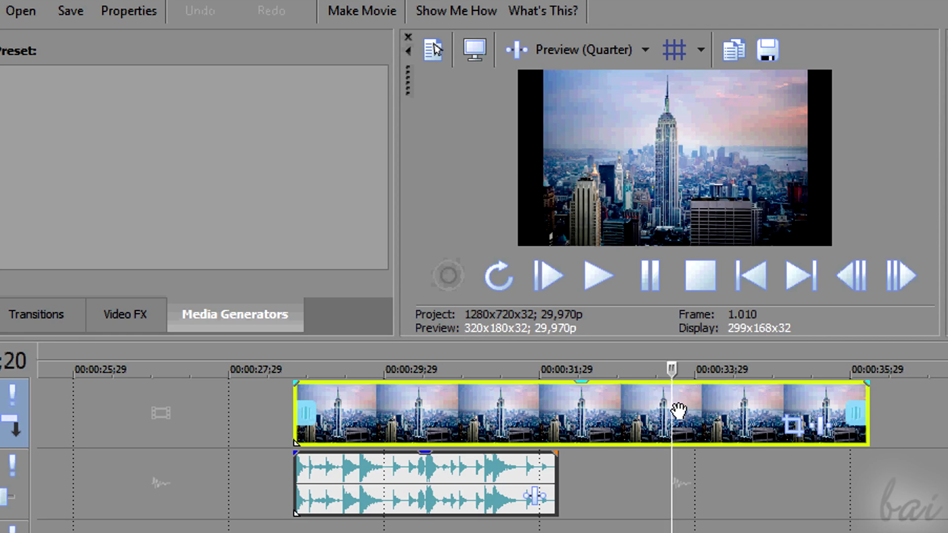
{"action": "key", "text": "s"}
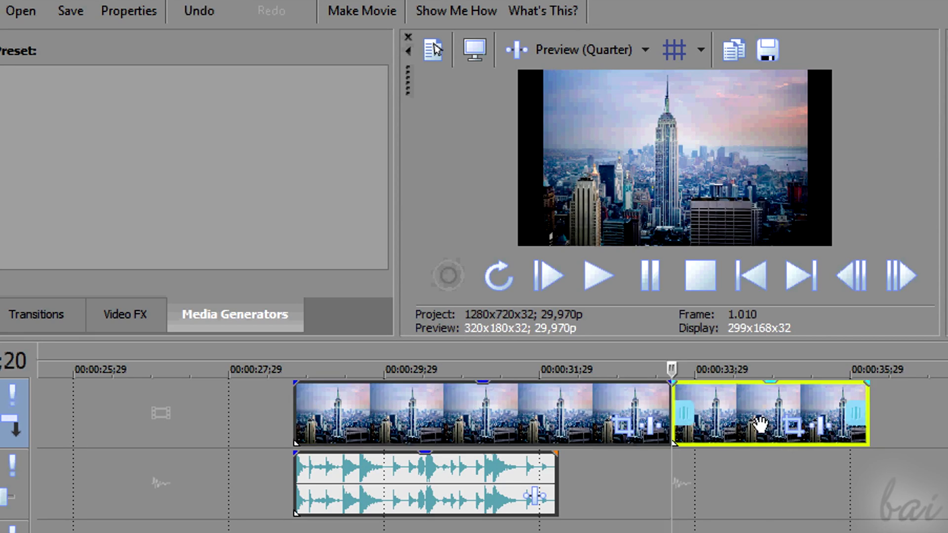
{"action": "left_click_drag", "start_coordinate": [759, 423], "coordinate": [728, 424]}
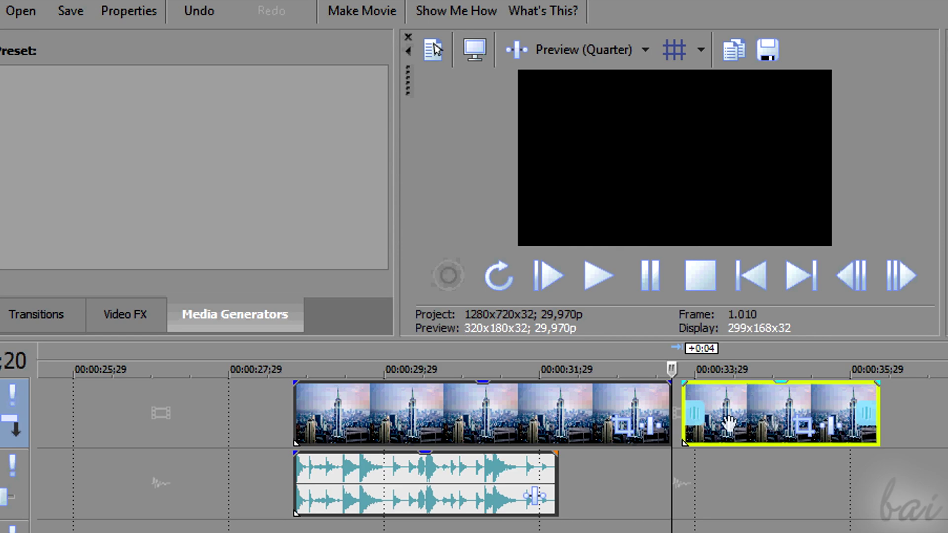
{"action": "mouse_move", "coordinate": [563, 404]}
{"action": "left_mouse_down"}
{"action": "mouse_move", "coordinate": [499, 404]}
{"action": "mouse_move", "coordinate": [563, 405]}
{"action": "left_mouse_up"}
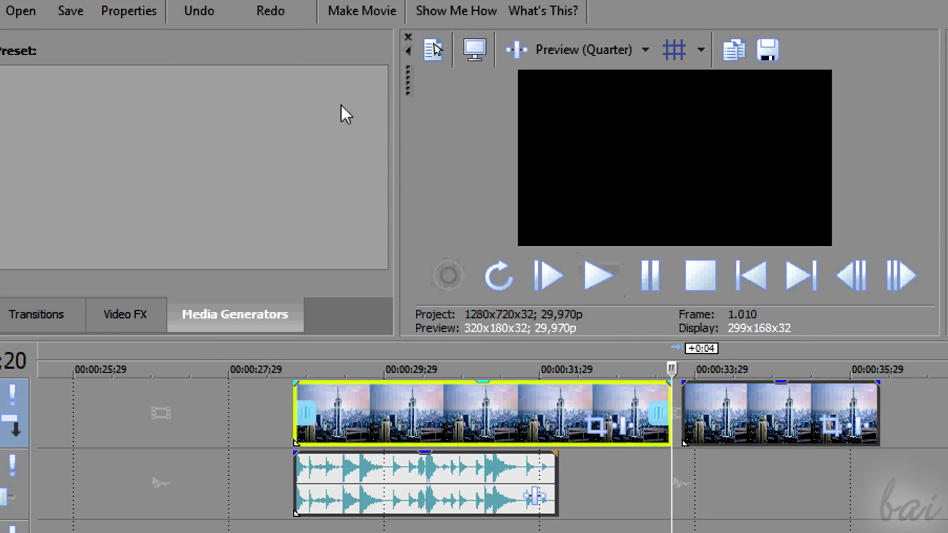
{"action": "key", "text": "ctrl+z"}
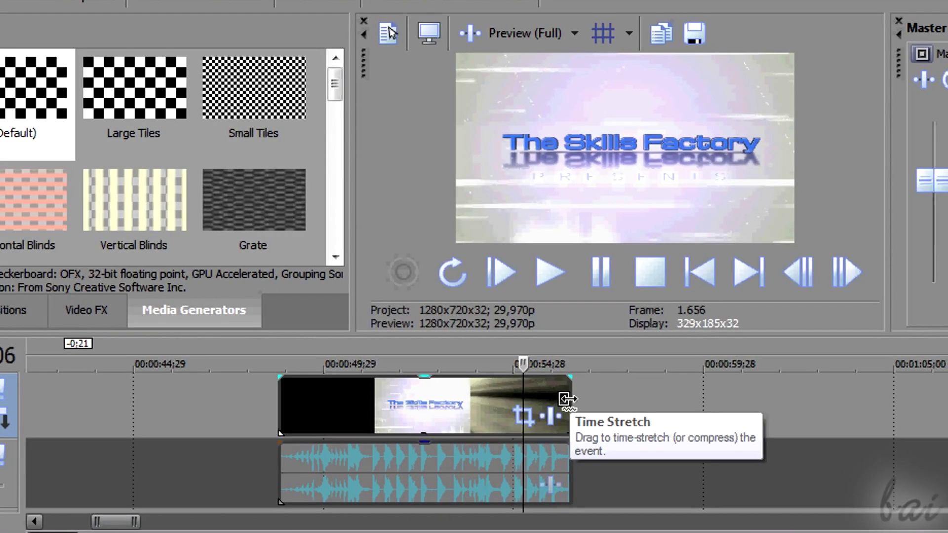
Step: Time-stretch the title clip and play it, then trim its end much shorter and review
{"action": "left_click_drag", "start_coordinate": [567, 399], "coordinate": [935, 400]}
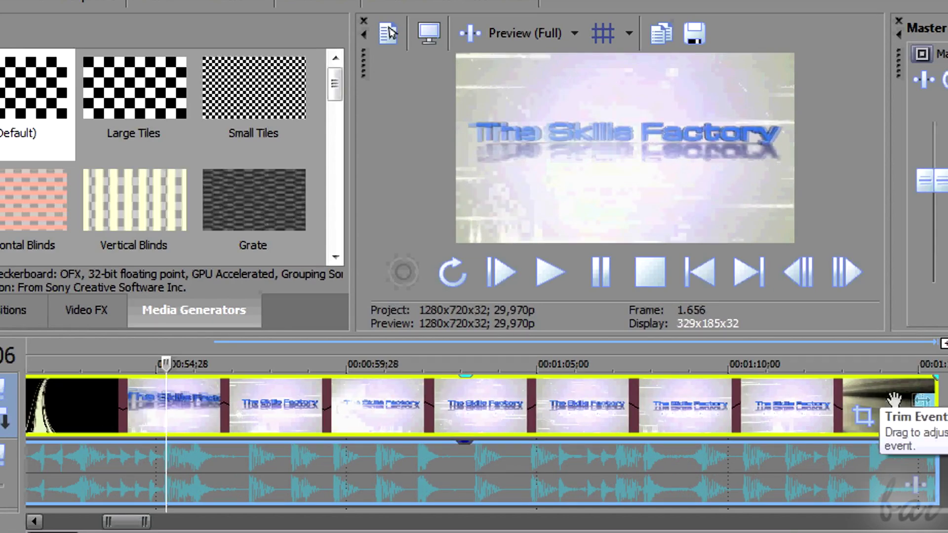
{"action": "left_click", "coordinate": [548, 276]}
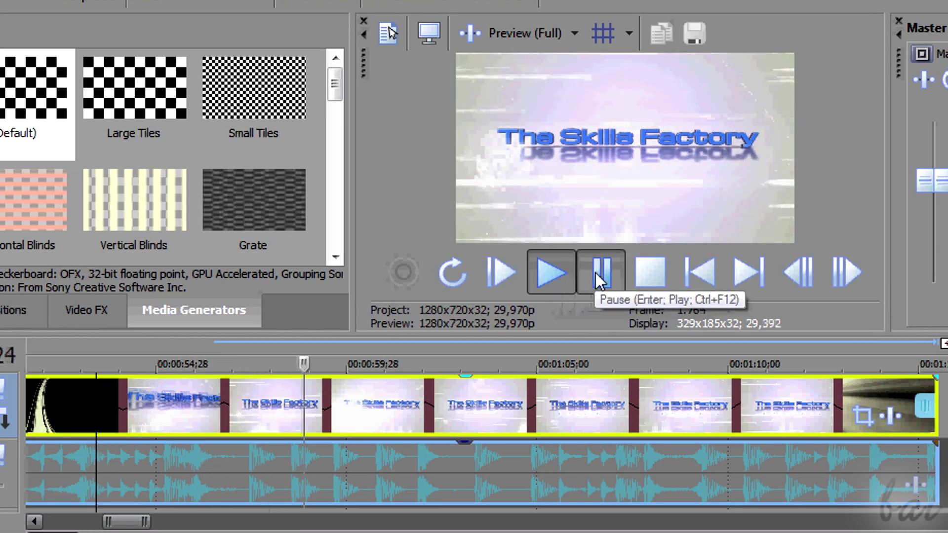
{"action": "left_click", "coordinate": [597, 272]}
{"action": "left_click_drag", "start_coordinate": [931, 410], "coordinate": [64, 411]}
{"action": "left_click", "coordinate": [541, 279]}
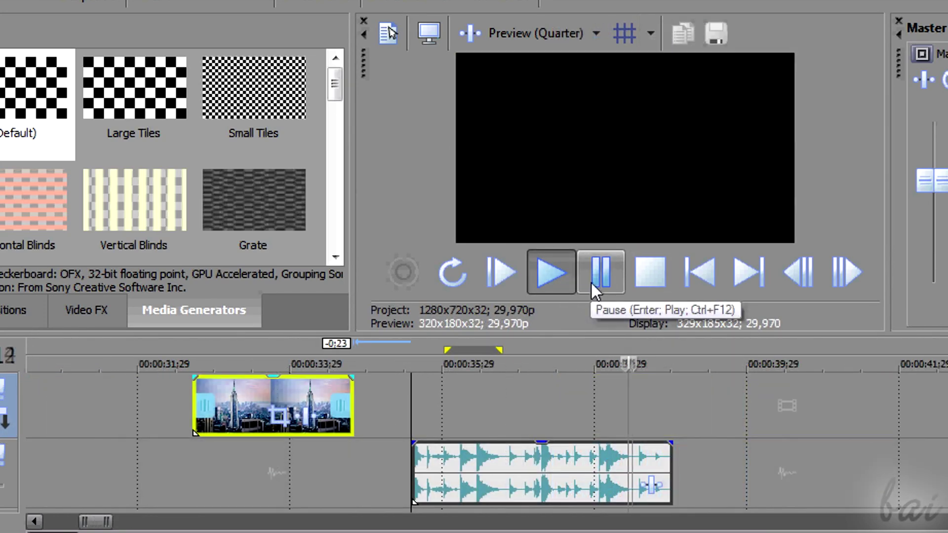
{"action": "left_click", "coordinate": [592, 276]}
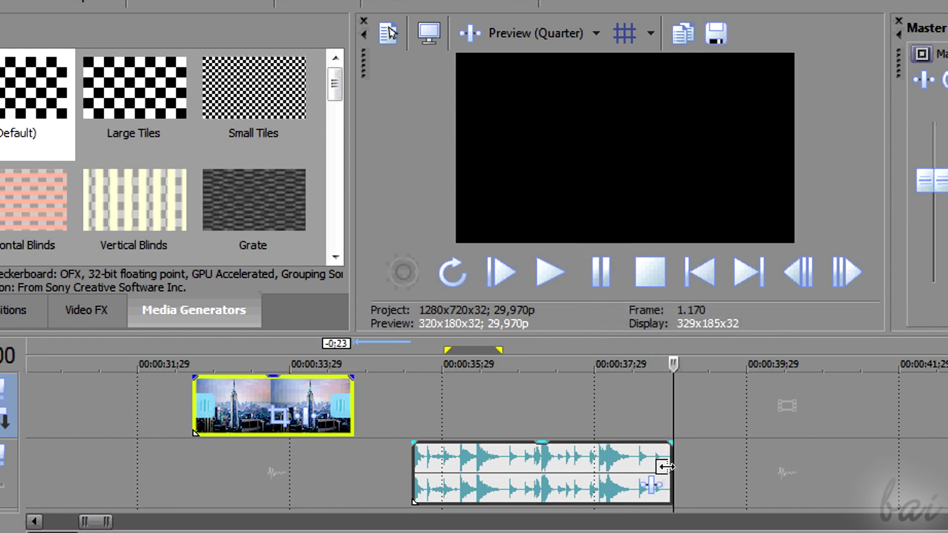
Step: Time-stretch the audio event to span roughly 00:00:35–00:00:38;29 and play it back
{"action": "left_click_drag", "start_coordinate": [664, 466], "coordinate": [919, 466]}
{"action": "left_click", "coordinate": [544, 280]}
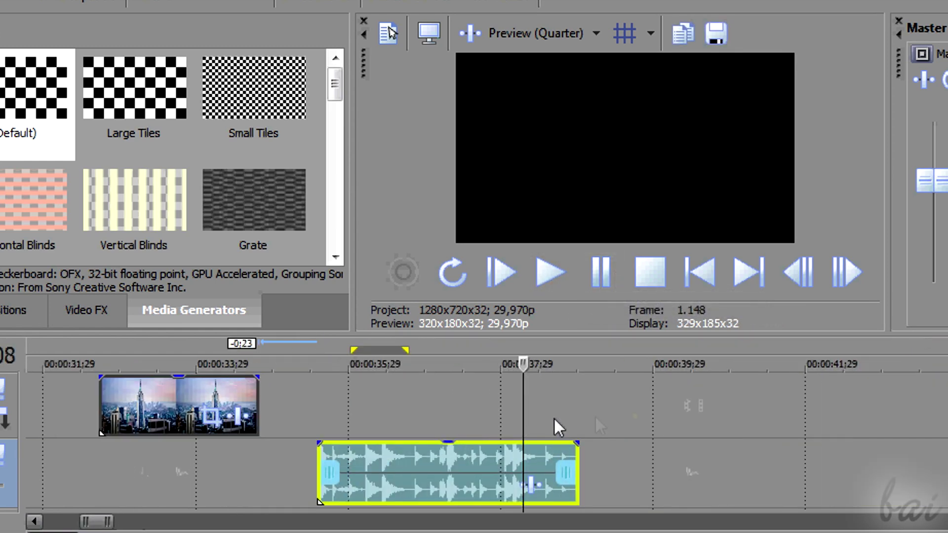
{"action": "scroll", "coordinate": [621, 430], "scroll_direction": "up", "scroll_amount": 5}
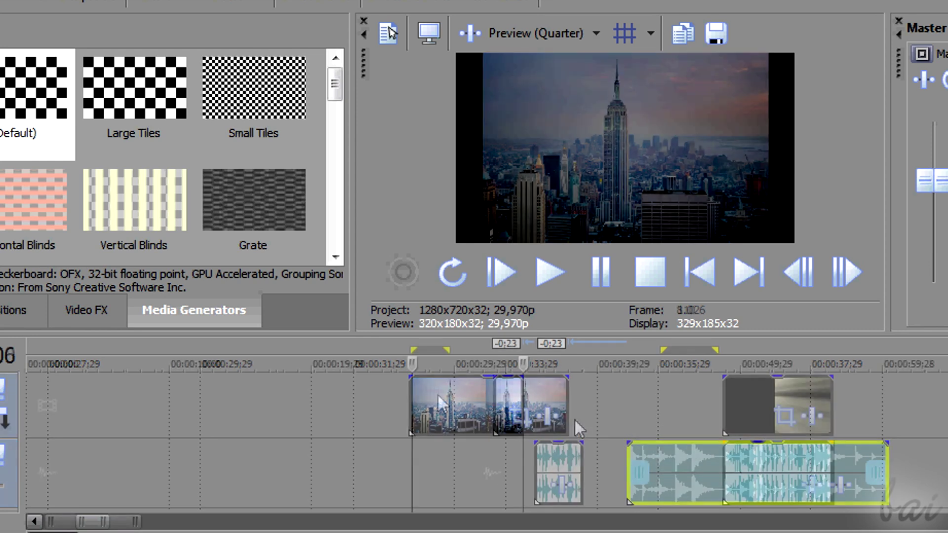
Step: Select the skyline image, short audio and title clips together and drag them along the timeline
{"action": "left_click", "coordinate": [396, 422]}
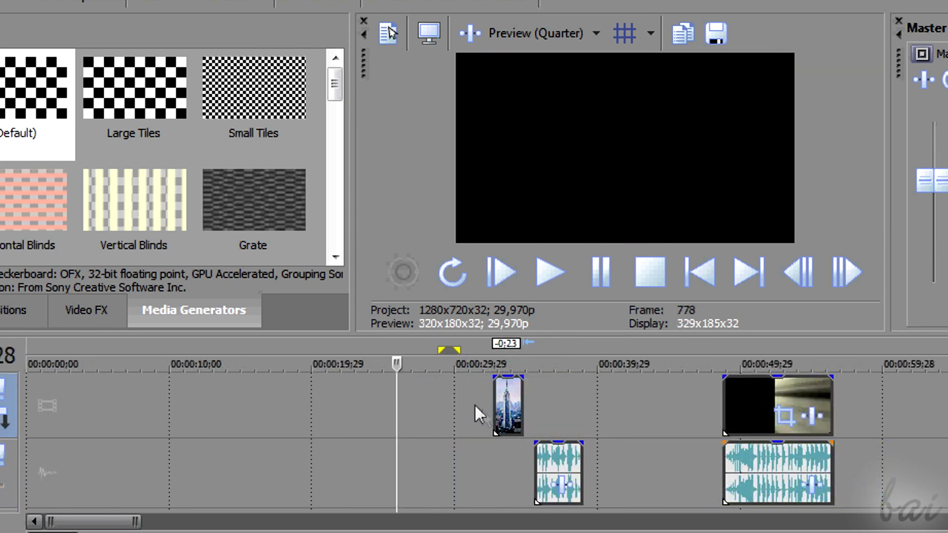
{"action": "left_click", "coordinate": [510, 399]}
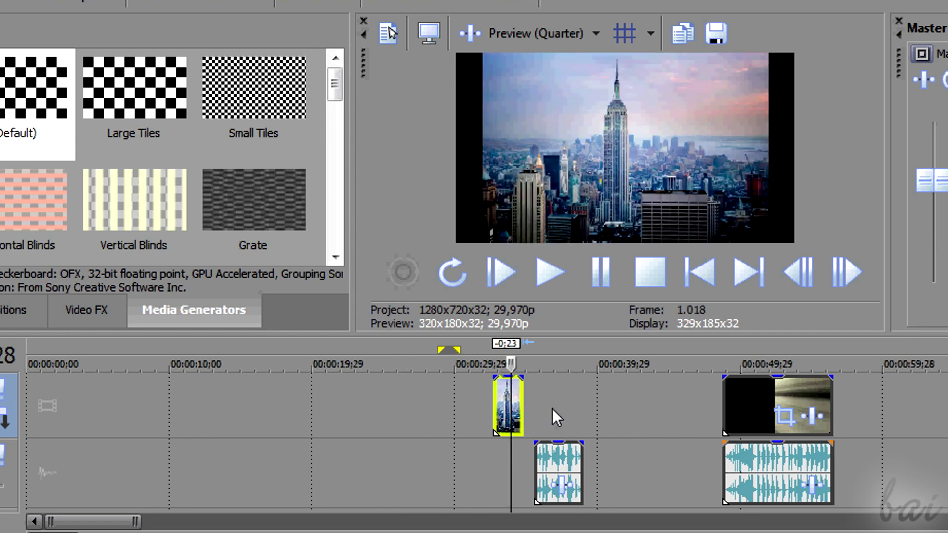
{"action": "left_click", "coordinate": [556, 454], "text": "ctrl"}
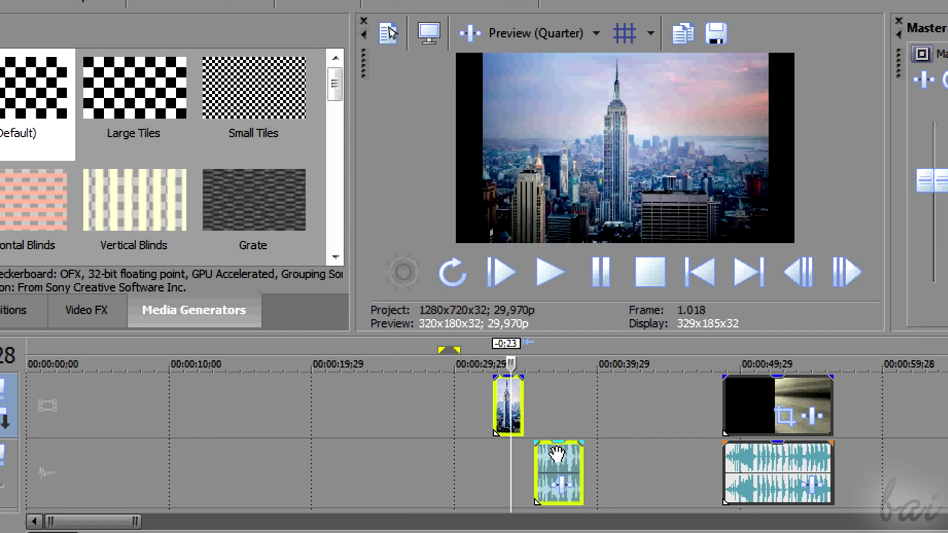
{"action": "left_click", "coordinate": [770, 407], "text": "ctrl"}
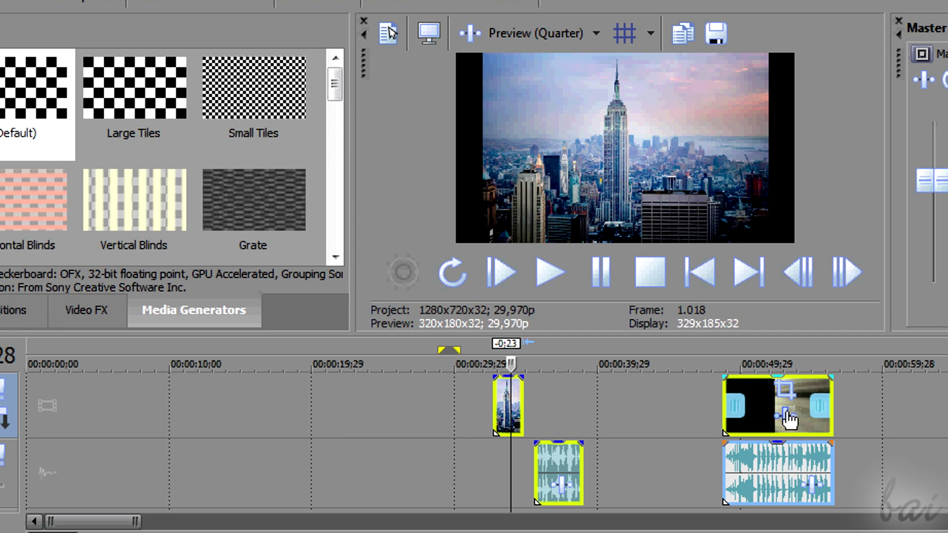
{"action": "left_click_drag", "start_coordinate": [766, 402], "coordinate": [752, 422]}
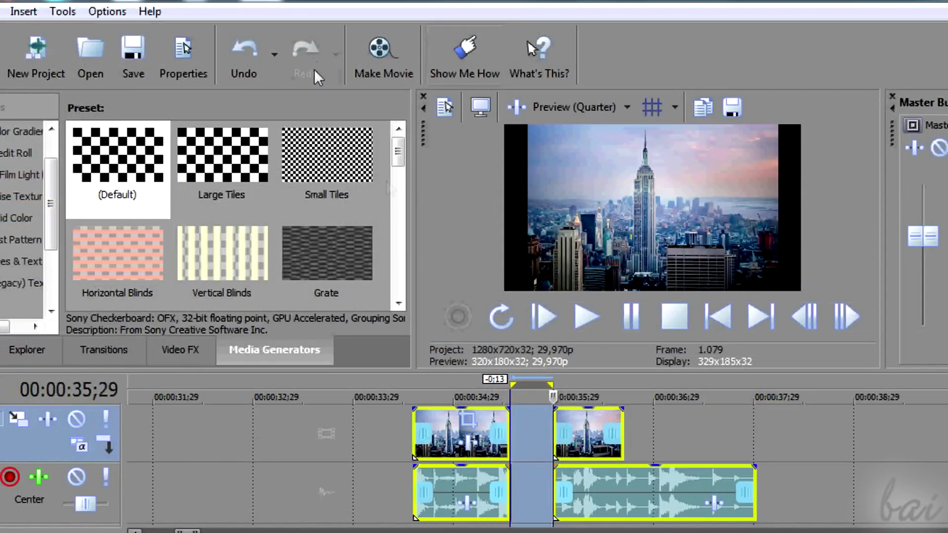
Step: Undo and redo the split several times, ending with Undo so the clips rejoin
{"action": "left_click", "coordinate": [253, 65]}
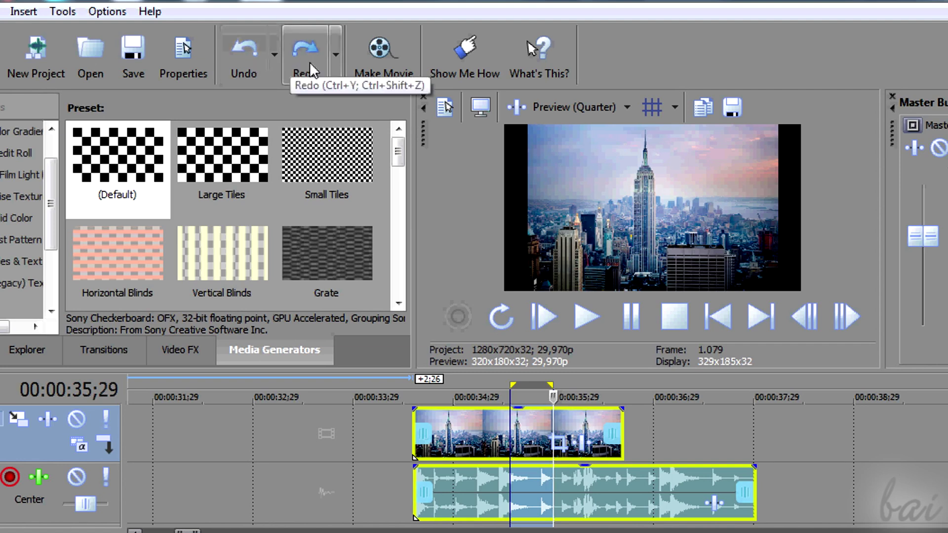
{"action": "left_click", "coordinate": [310, 64]}
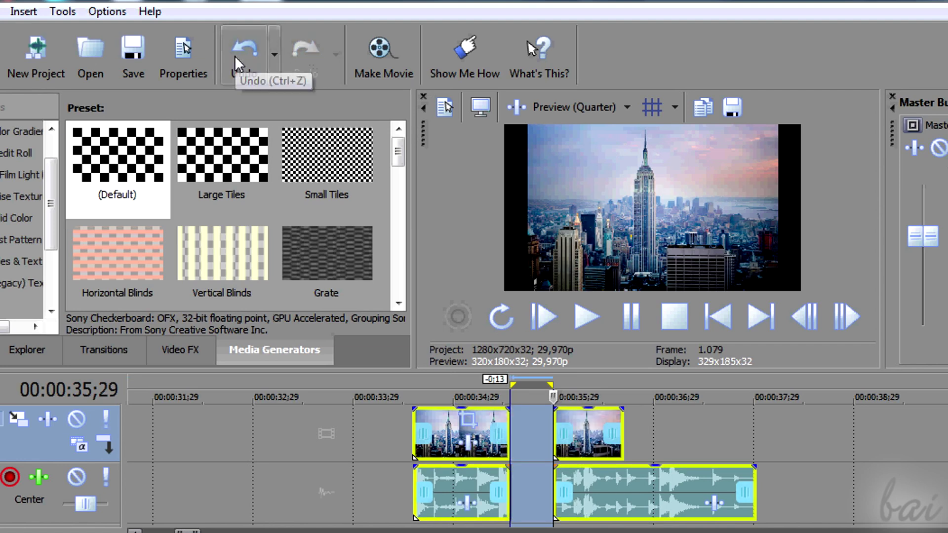
{"action": "left_click", "coordinate": [246, 66]}
{"action": "left_click", "coordinate": [310, 62]}
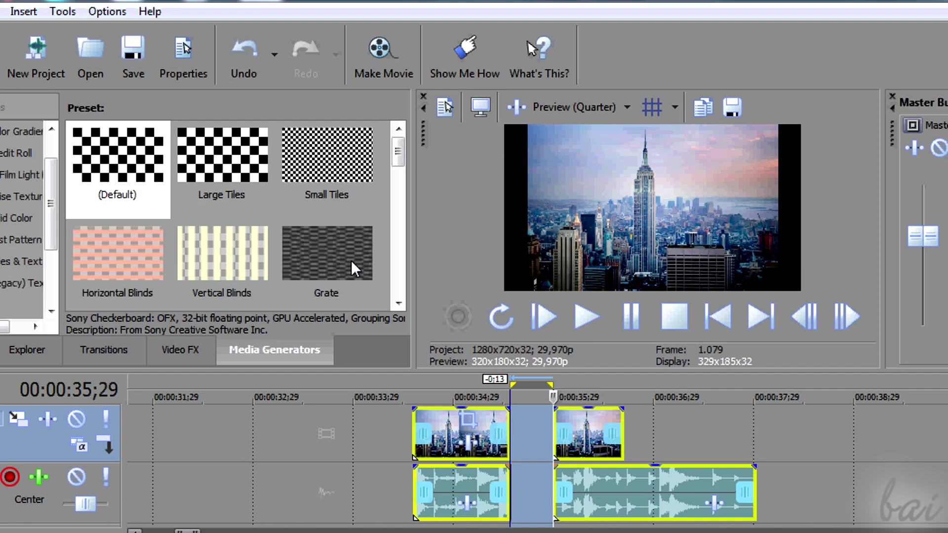
{"action": "left_click", "coordinate": [244, 68]}
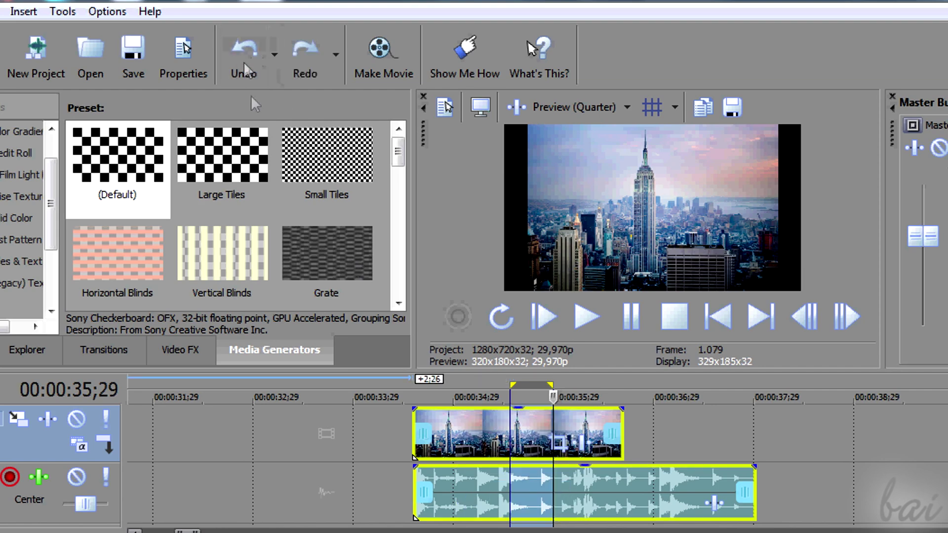
{"action": "scroll", "coordinate": [734, 372], "scroll_direction": "down", "scroll_amount": 3}
Step: Move the playhead to 00:00:41;24 and drag the linked title video and audio together
{"action": "left_click", "coordinate": [760, 395]}
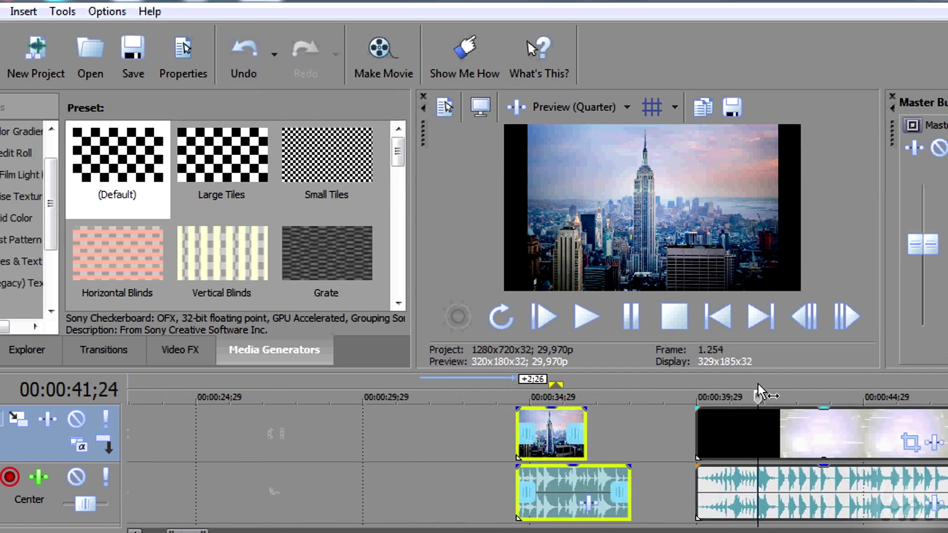
{"action": "scroll", "coordinate": [767, 404], "scroll_direction": "down", "scroll_amount": 3}
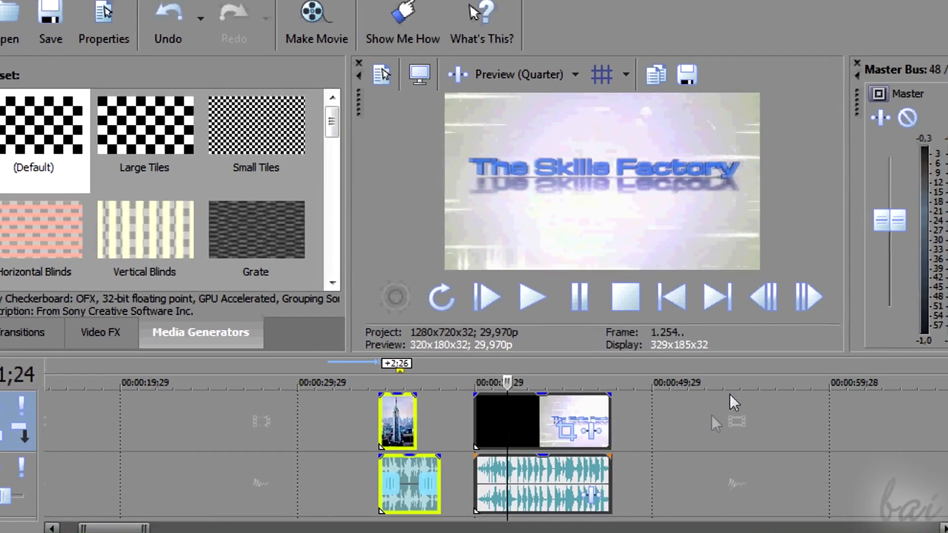
{"action": "scroll", "coordinate": [729, 395], "scroll_direction": "up", "scroll_amount": 5}
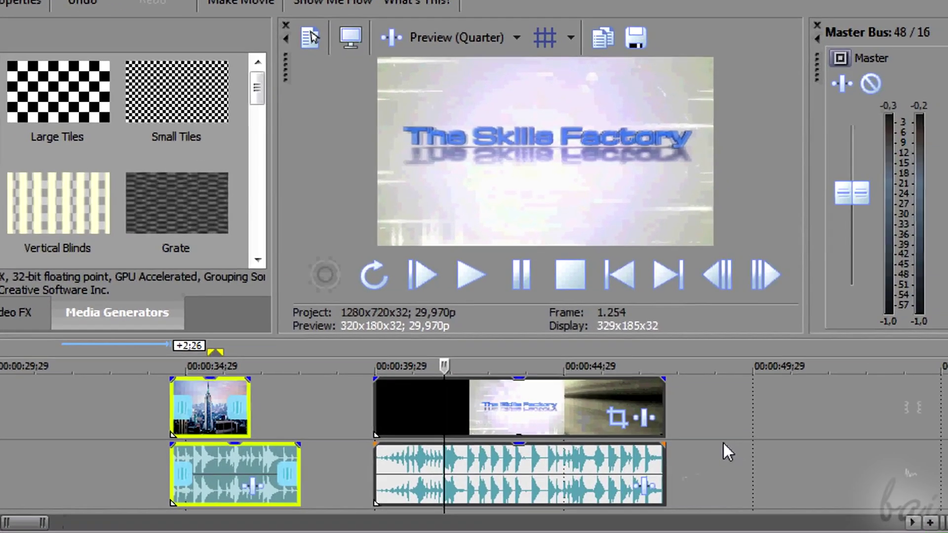
{"action": "scroll", "coordinate": [595, 451], "scroll_direction": "down", "scroll_amount": 2}
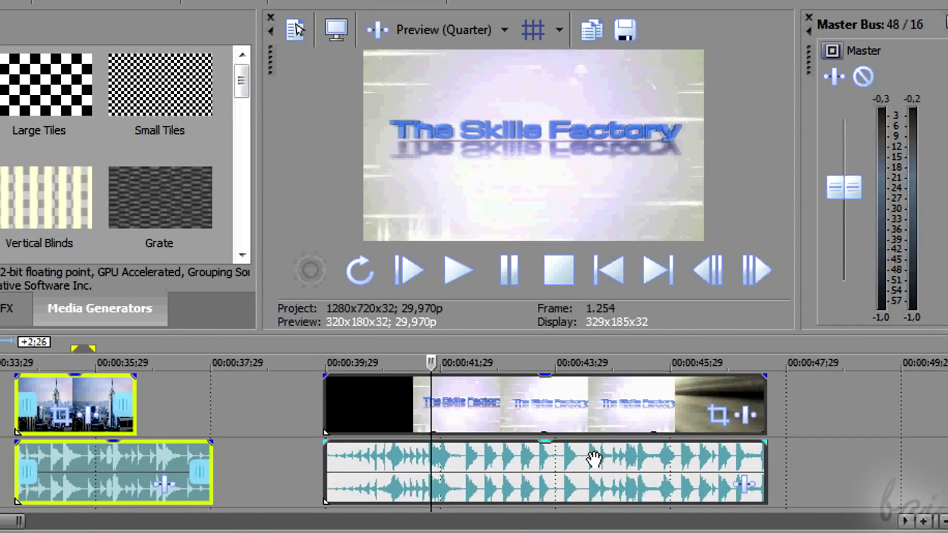
{"action": "left_click_drag", "start_coordinate": [559, 413], "coordinate": [603, 423]}
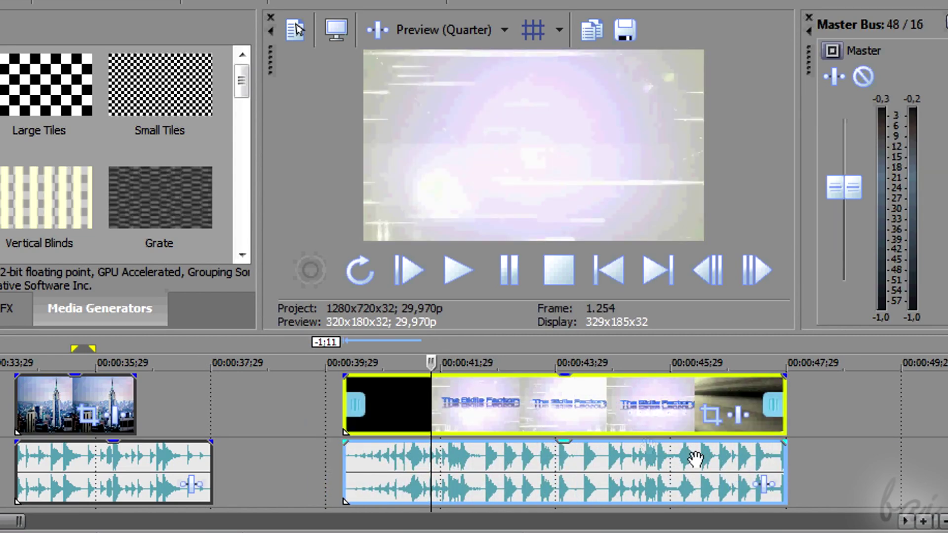
Step: Slide the title's video event and its audio event separately so they sit offset
{"action": "left_click", "coordinate": [590, 416]}
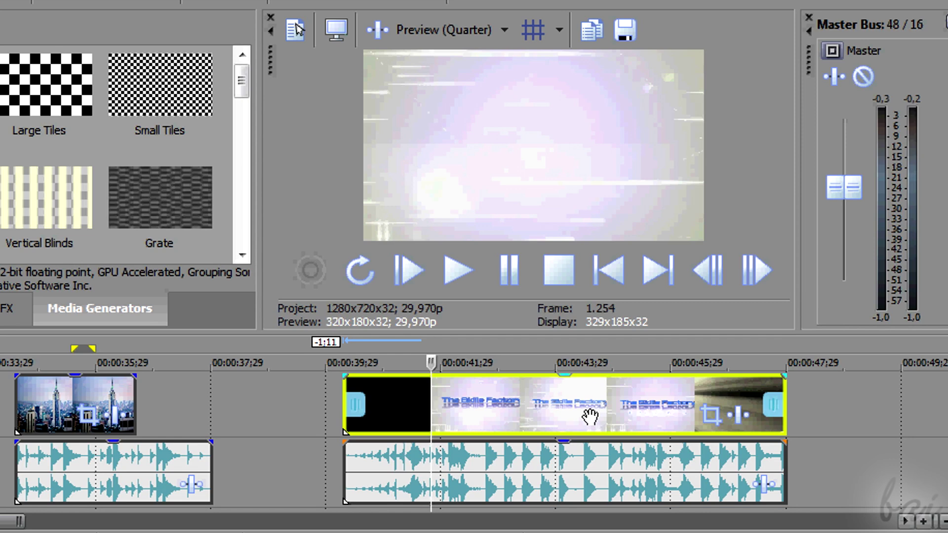
{"action": "mouse_move", "coordinate": [549, 417]}
{"action": "left_mouse_down"}
{"action": "mouse_move", "coordinate": [711, 417]}
{"action": "mouse_move", "coordinate": [424, 416]}
{"action": "mouse_move", "coordinate": [701, 409]}
{"action": "mouse_move", "coordinate": [429, 403]}
{"action": "mouse_move", "coordinate": [566, 405]}
{"action": "mouse_move", "coordinate": [504, 404]}
{"action": "mouse_move", "coordinate": [687, 422]}
{"action": "mouse_move", "coordinate": [550, 427]}
{"action": "left_mouse_up"}
{"action": "mouse_move", "coordinate": [556, 469]}
{"action": "left_mouse_down"}
{"action": "mouse_move", "coordinate": [704, 483]}
{"action": "mouse_move", "coordinate": [451, 469]}
{"action": "mouse_move", "coordinate": [640, 470]}
{"action": "mouse_move", "coordinate": [527, 467]}
{"action": "mouse_move", "coordinate": [565, 465]}
{"action": "mouse_move", "coordinate": [548, 469]}
{"action": "left_mouse_up"}
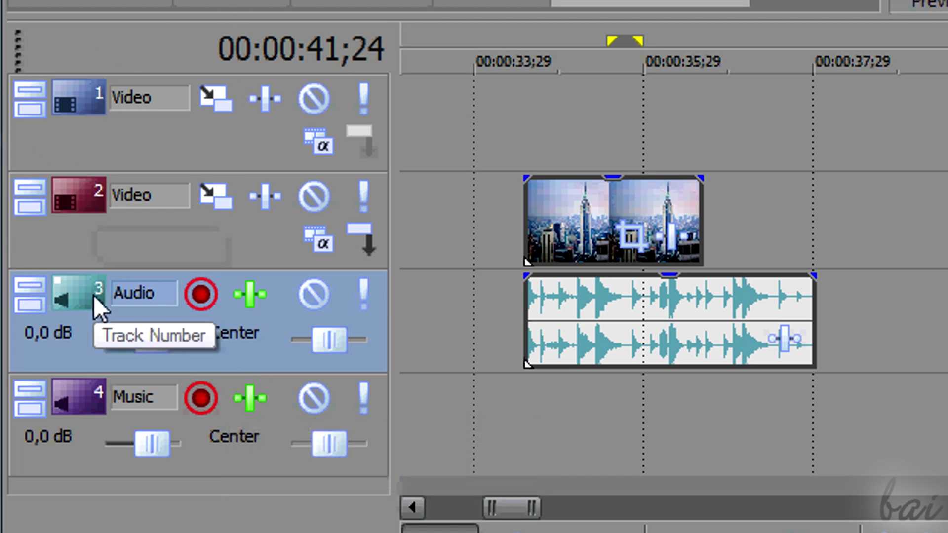
Step: Rename the first video track to 'Video 1'
{"action": "double_click", "coordinate": [143, 95]}
{"action": "left_click", "coordinate": [176, 99]}
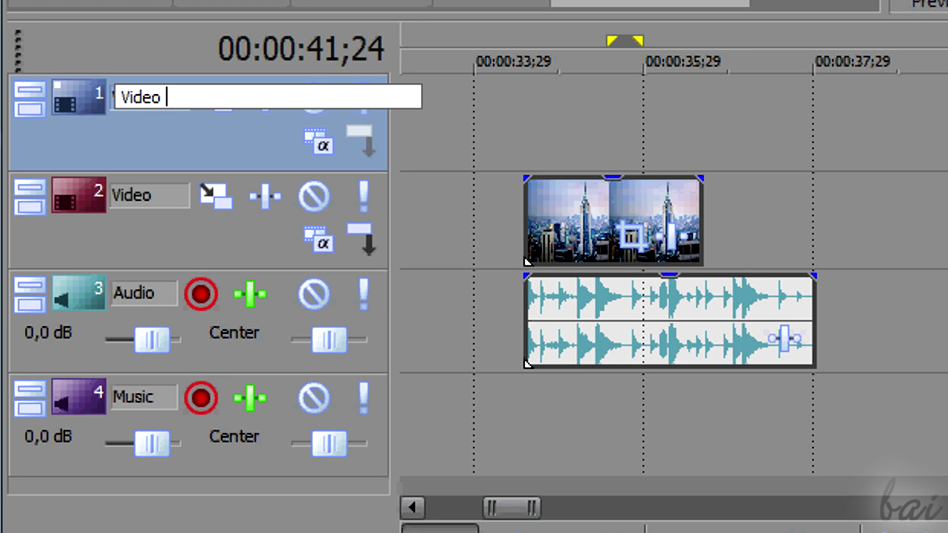
{"action": "key", "text": "Return"}
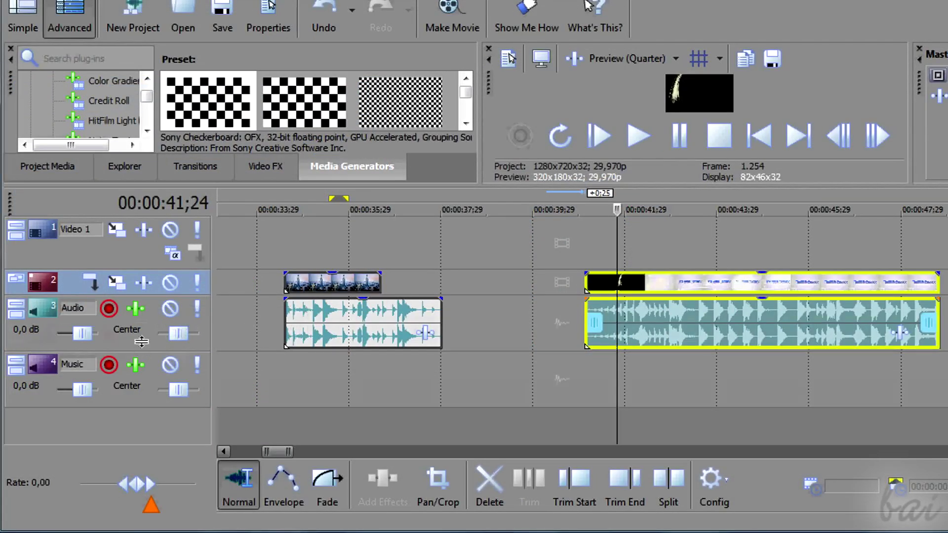
Step: Shorten the Audio track, enlarge Video 2 to show thumbnails, then restore Video 2's normal height
{"action": "mouse_move", "coordinate": [142, 341]}
{"action": "left_mouse_down"}
{"action": "mouse_move", "coordinate": [142, 304]}
{"action": "mouse_move", "coordinate": [141, 352]}
{"action": "left_mouse_up"}
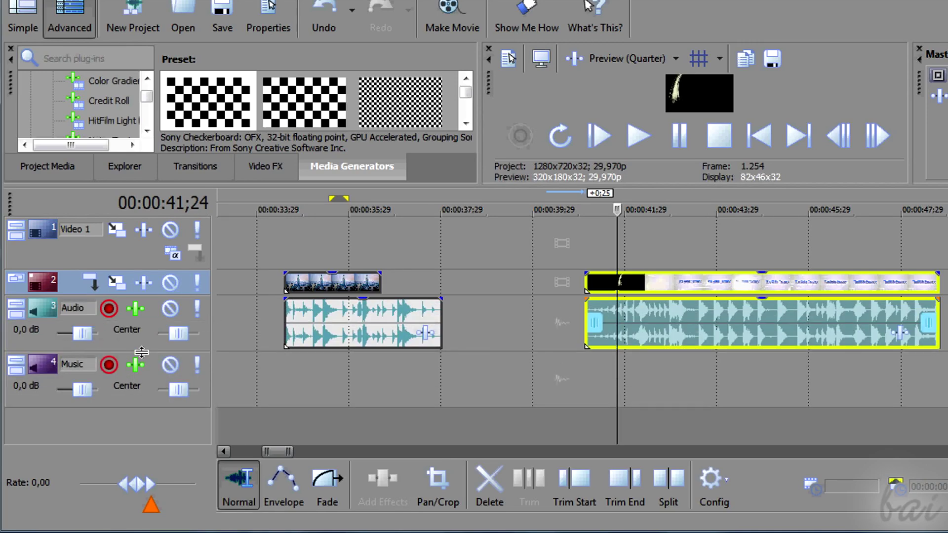
{"action": "left_click_drag", "start_coordinate": [123, 306], "coordinate": [154, 419]}
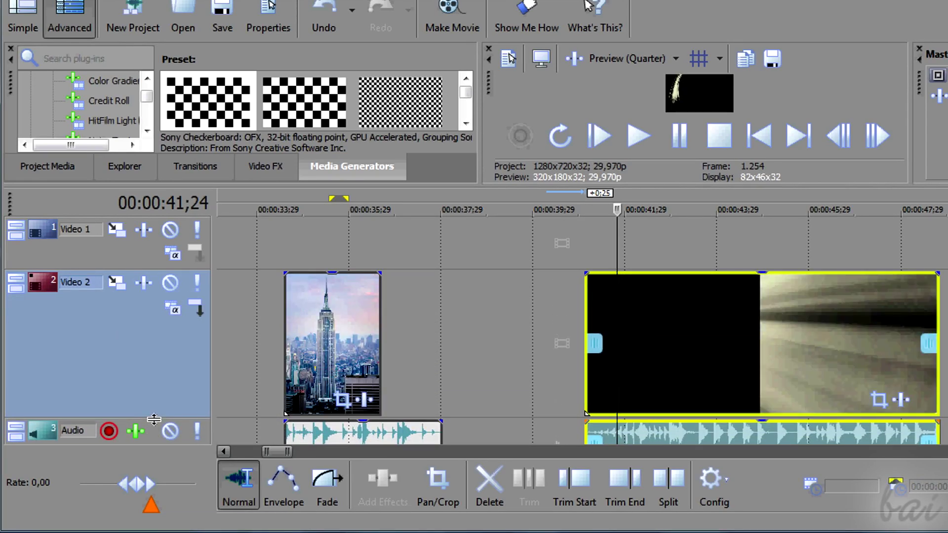
{"action": "left_click_drag", "start_coordinate": [158, 405], "coordinate": [141, 324]}
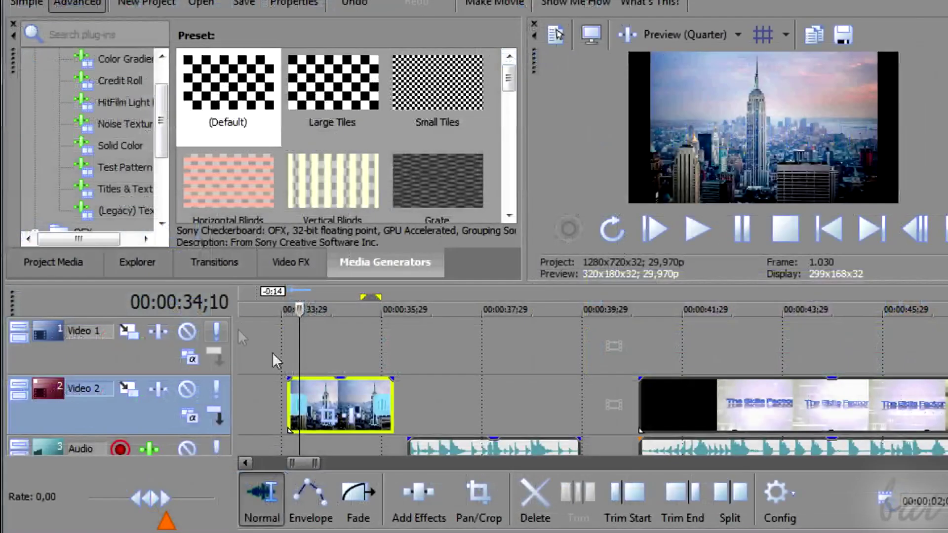
Step: Extend the skyline clip to start near 00:00:28 and start playback
{"action": "left_click", "coordinate": [247, 463]}
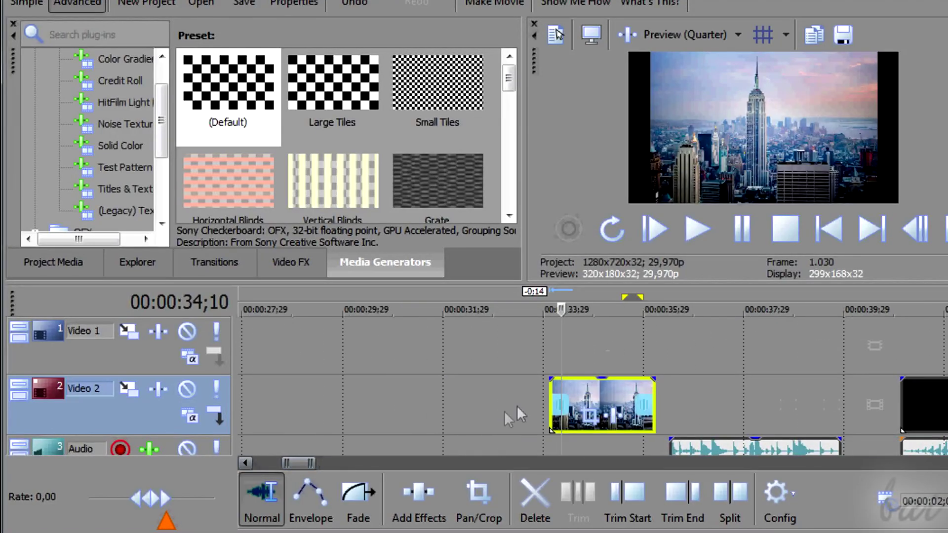
{"action": "left_click_drag", "start_coordinate": [553, 403], "coordinate": [285, 404]}
{"action": "key", "text": "space"}
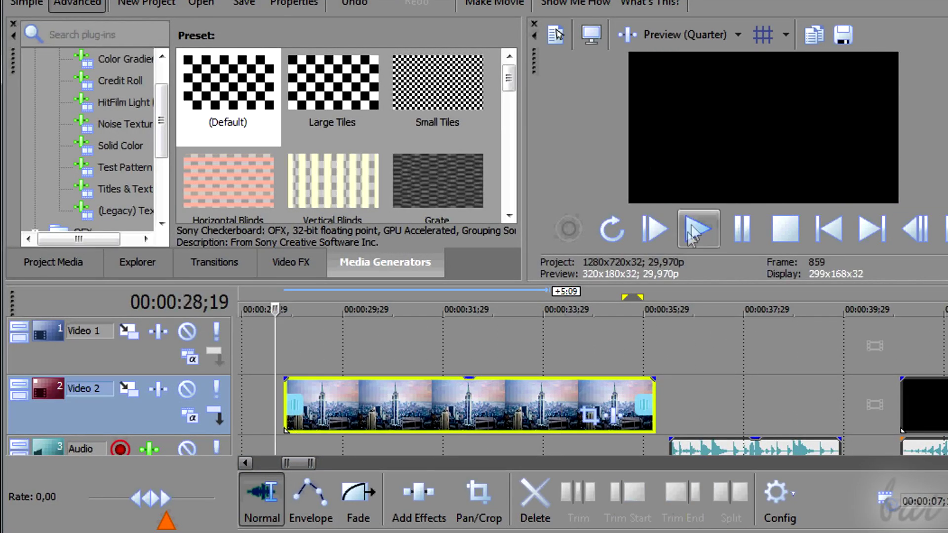
Step: Toggle mute on the Video 2 and Audio tracks repeatedly, leaving both unmuted
{"action": "left_click", "coordinate": [188, 387]}
{"action": "left_click", "coordinate": [188, 388]}
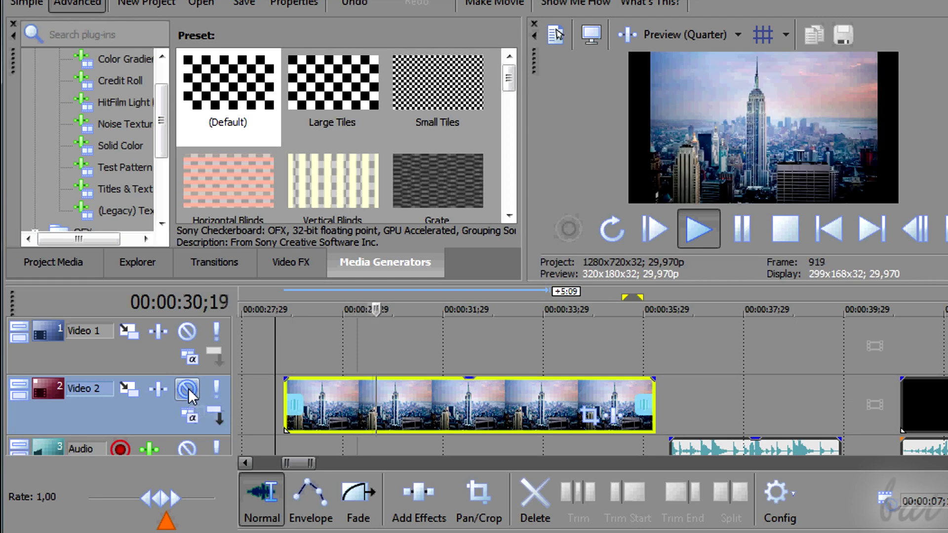
{"action": "left_click", "coordinate": [188, 388]}
{"action": "left_click", "coordinate": [188, 388]}
{"action": "left_click", "coordinate": [188, 388]}
{"action": "left_click", "coordinate": [188, 388]}
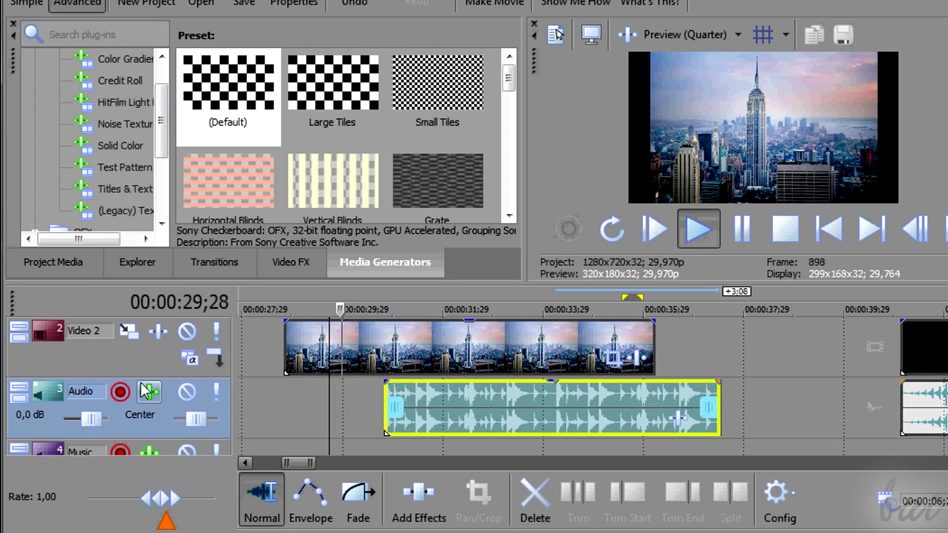
{"action": "left_click", "coordinate": [184, 390]}
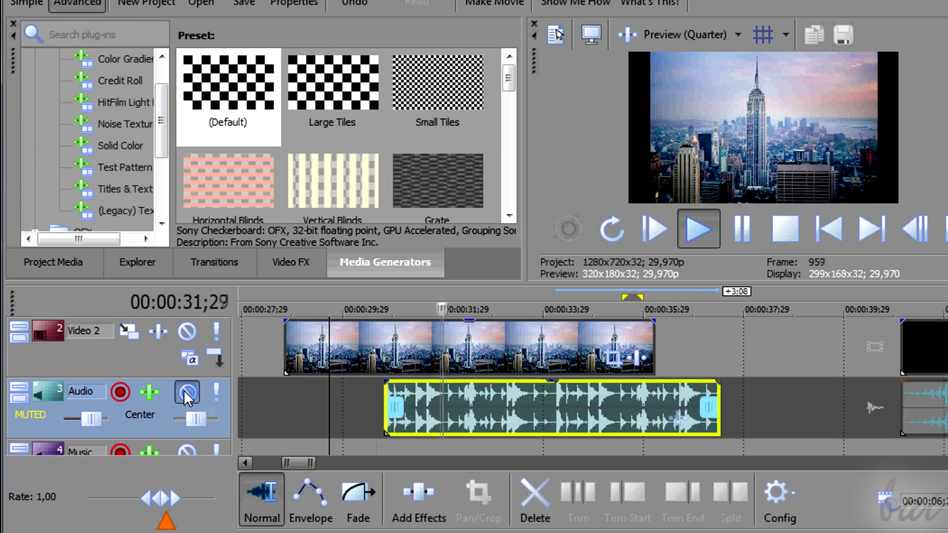
{"action": "left_click", "coordinate": [184, 390]}
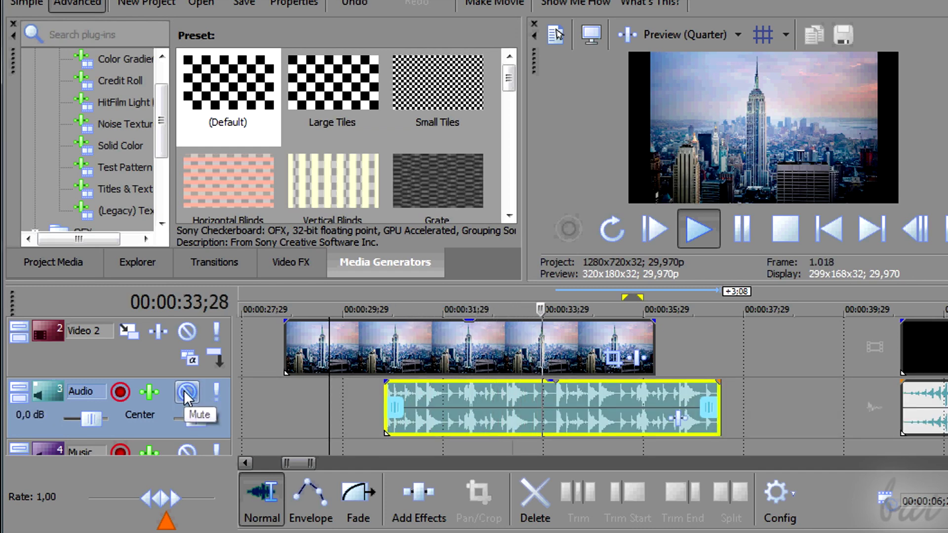
{"action": "left_click", "coordinate": [183, 390]}
{"action": "left_click", "coordinate": [184, 390]}
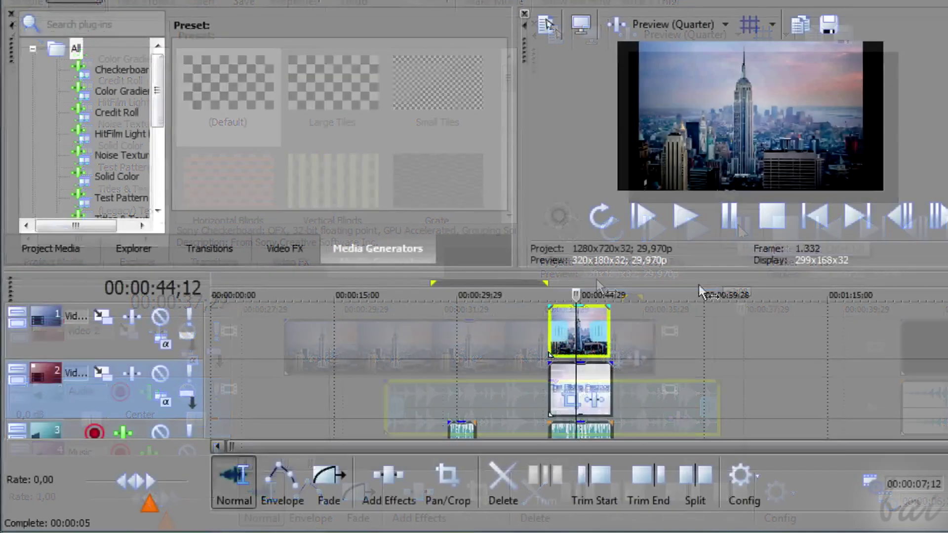
Step: Solo track 1 on and off twice, leaving it unsoloed
{"action": "left_click", "coordinate": [186, 321]}
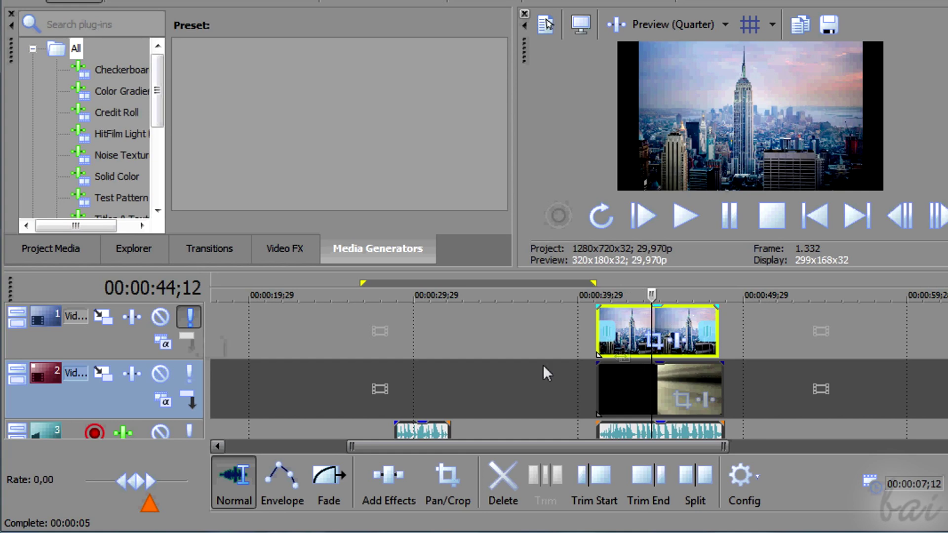
{"action": "left_click", "coordinate": [189, 317]}
{"action": "left_click", "coordinate": [189, 317]}
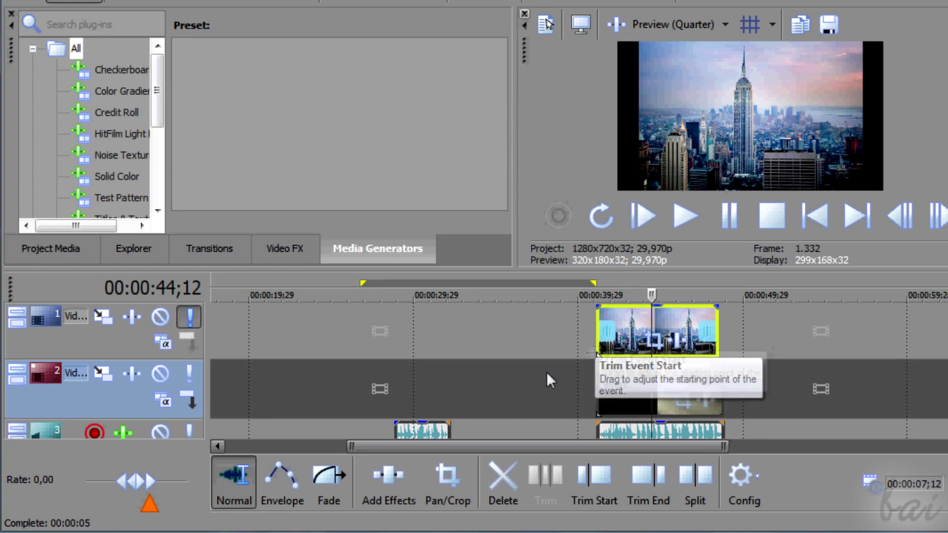
{"action": "left_click", "coordinate": [188, 319]}
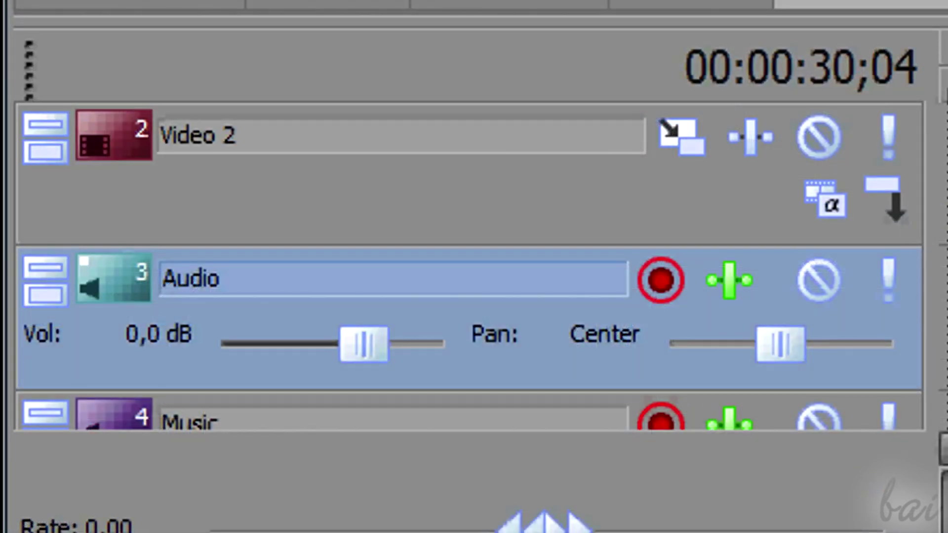
Step: Play the project while adjusting the Audio track's volume slider, leaving it at 0,0 dB
{"action": "key", "text": "space"}
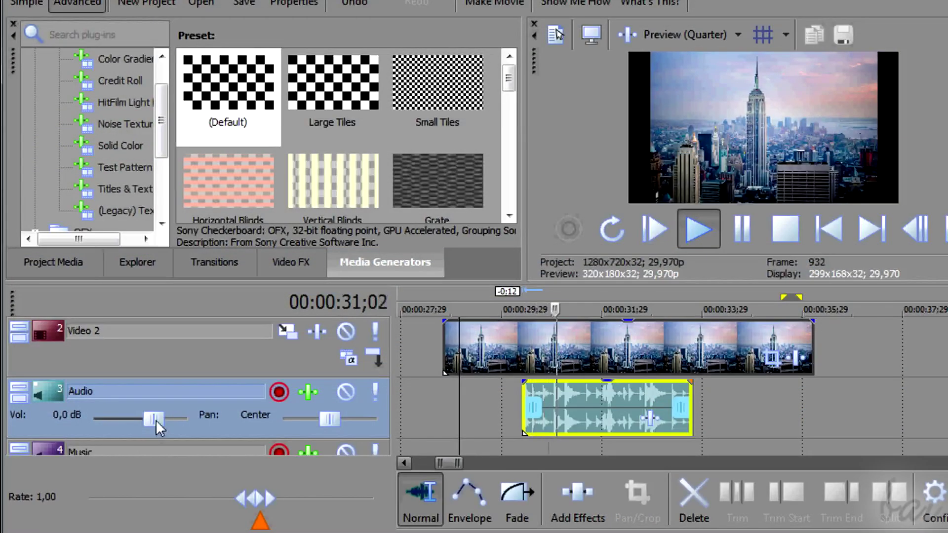
{"action": "left_click_drag", "start_coordinate": [153, 419], "coordinate": [126, 419]}
{"action": "left_click", "coordinate": [483, 295]}
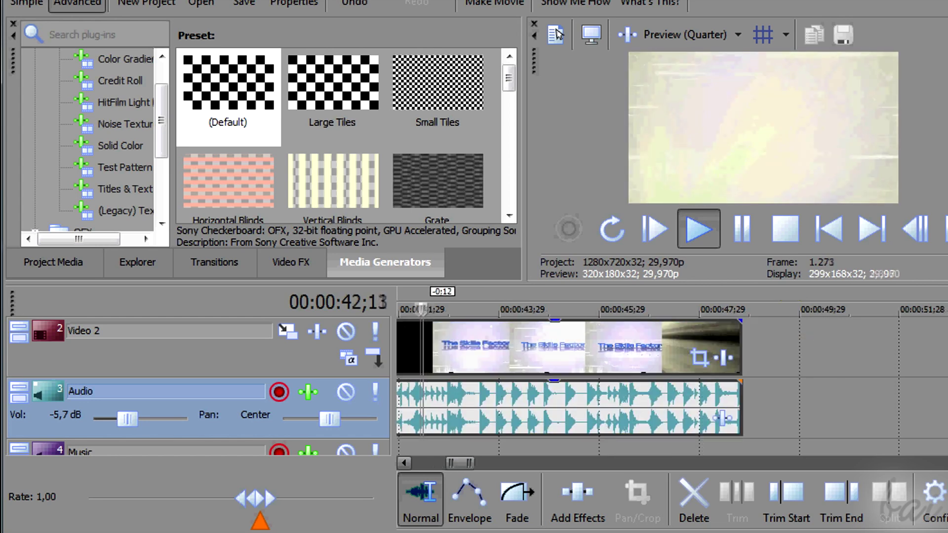
{"action": "left_click_drag", "start_coordinate": [127, 419], "coordinate": [159, 417]}
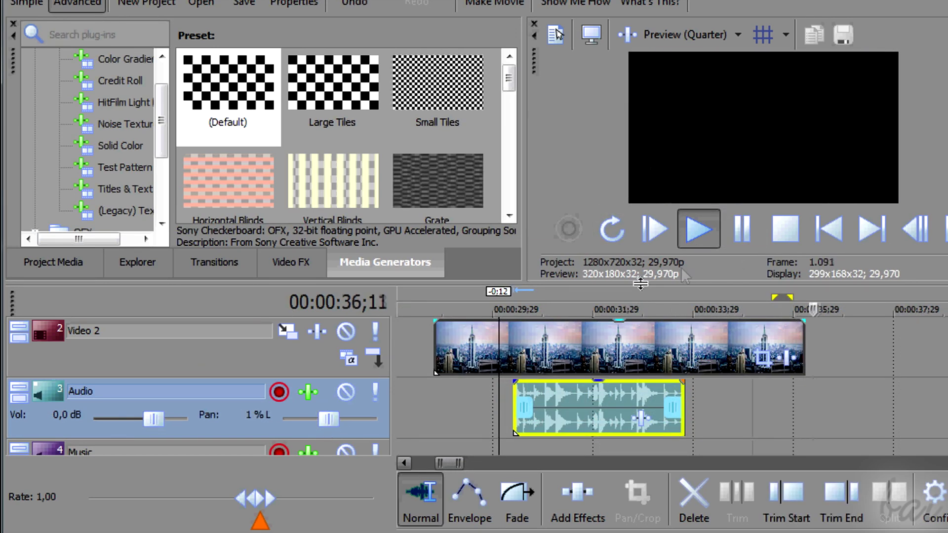
{"action": "left_click", "coordinate": [729, 238]}
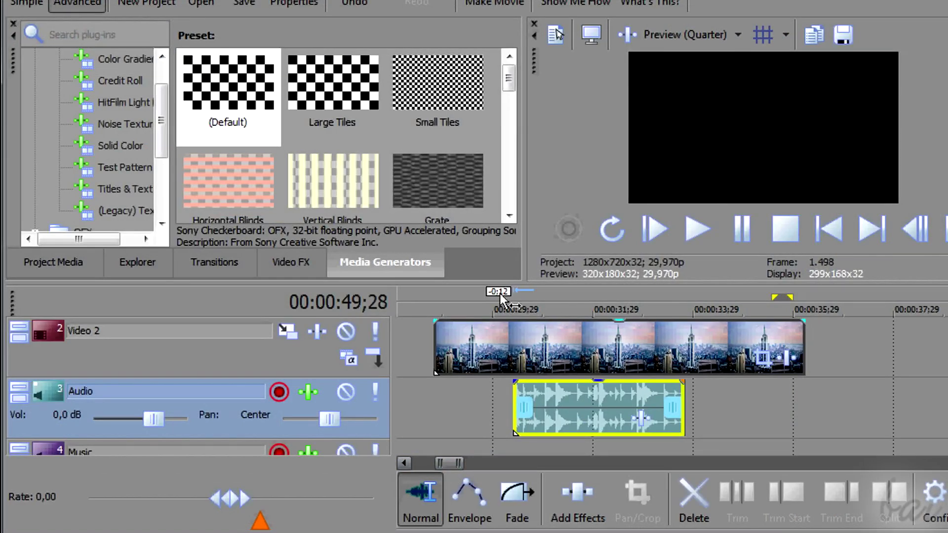
Step: Play from 00:00:30;03 and pan the Audio track fully right, then back to 19% left
{"action": "left_click", "coordinate": [500, 295]}
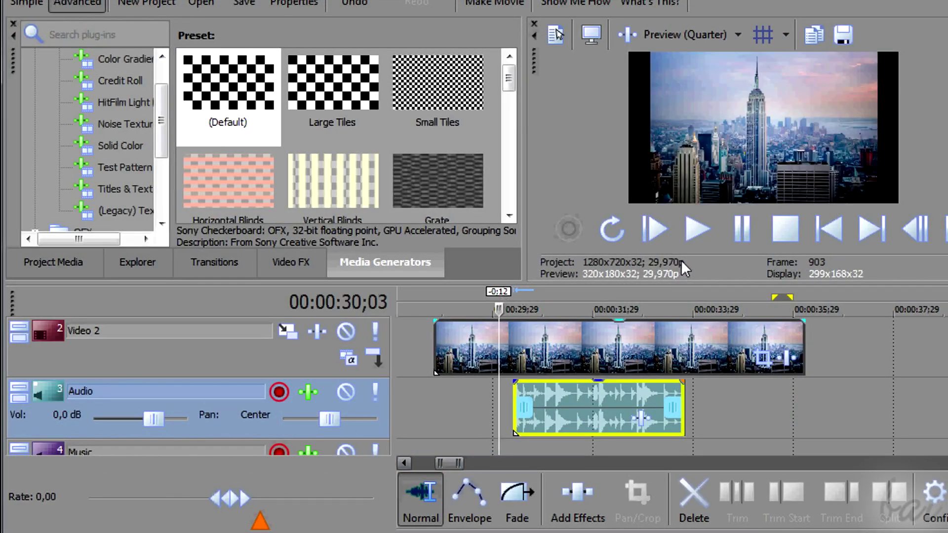
{"action": "key", "text": "space"}
{"action": "left_click_drag", "start_coordinate": [328, 423], "coordinate": [377, 421]}
{"action": "left_click_drag", "start_coordinate": [375, 419], "coordinate": [327, 422]}
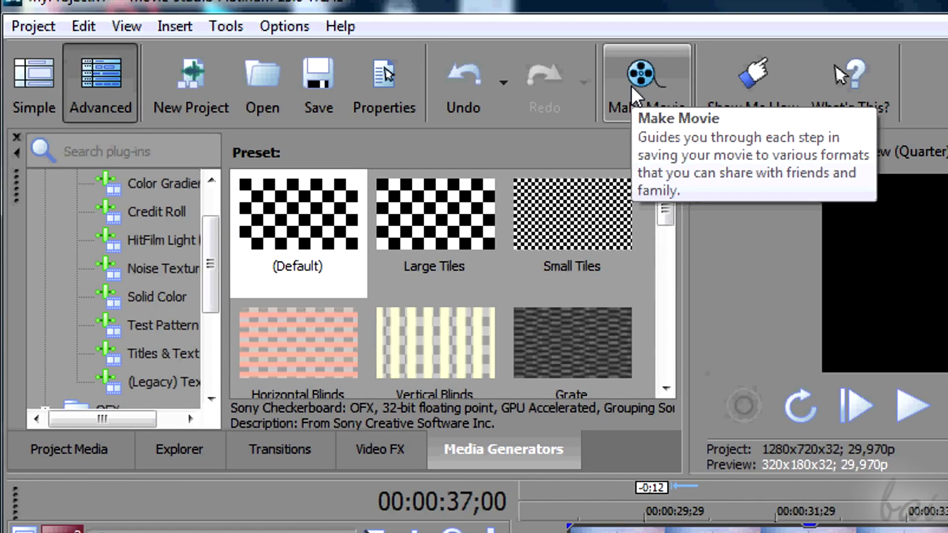
{"action": "left_click", "coordinate": [631, 85]}
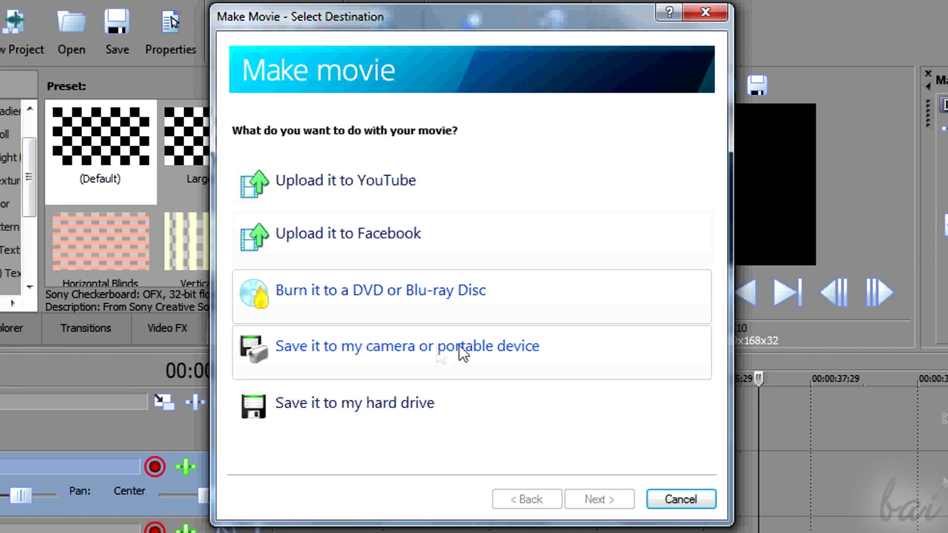
{"action": "left_click", "coordinate": [367, 402]}
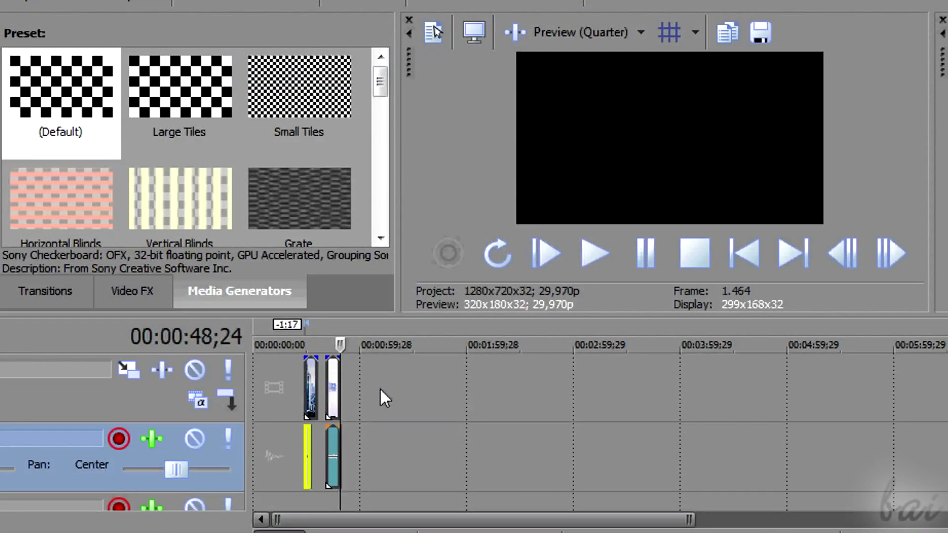
Step: Move the loop region's start later, to around 00:00:28;21
{"action": "scroll", "coordinate": [565, 408], "scroll_direction": "up", "scroll_amount": 3}
{"action": "scroll", "coordinate": [564, 408], "scroll_direction": "up", "scroll_amount": 4}
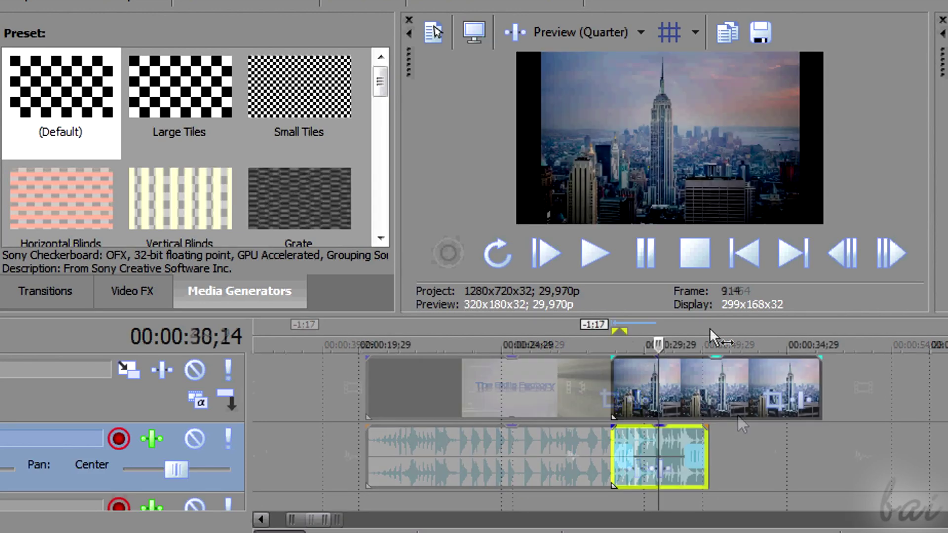
{"action": "scroll", "coordinate": [646, 325], "scroll_direction": "up", "scroll_amount": 3}
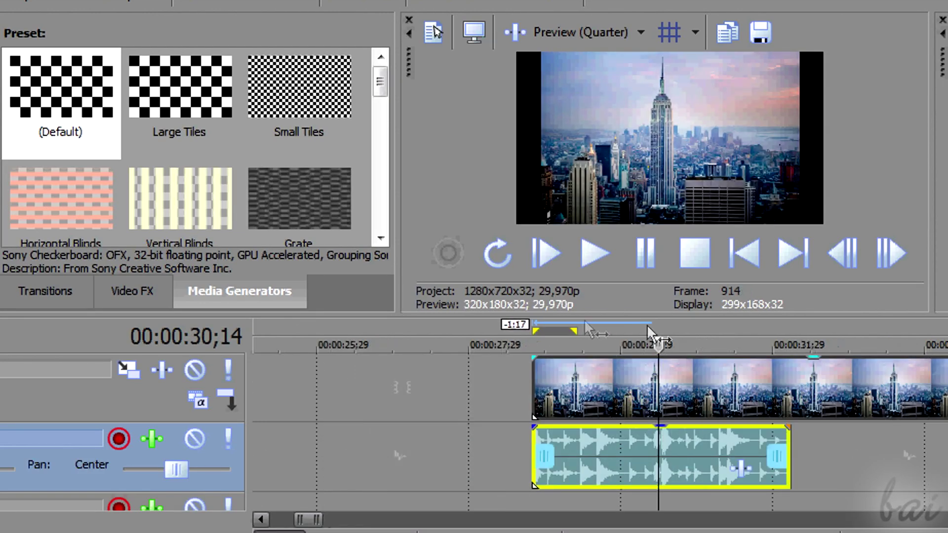
{"action": "left_click_drag", "start_coordinate": [533, 325], "coordinate": [583, 328]}
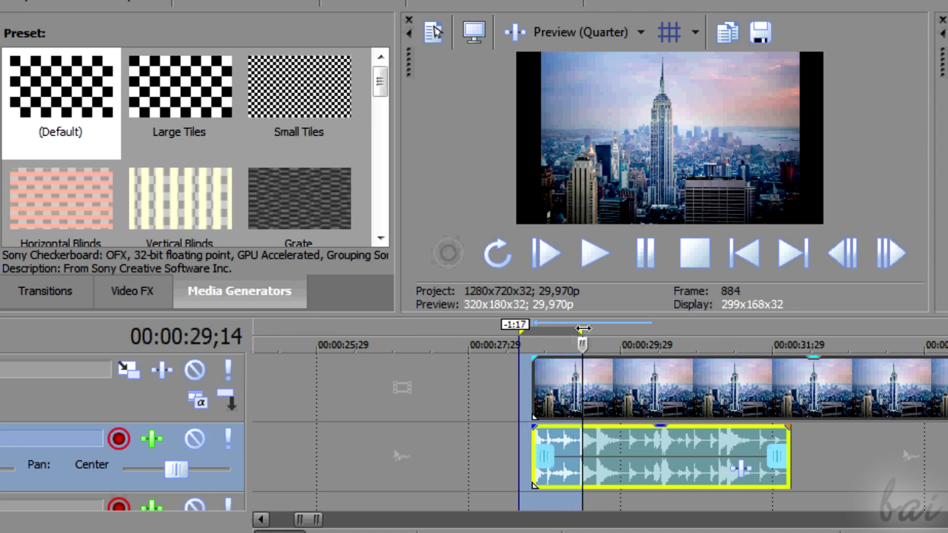
{"action": "left_click_drag", "start_coordinate": [522, 327], "coordinate": [526, 330]}
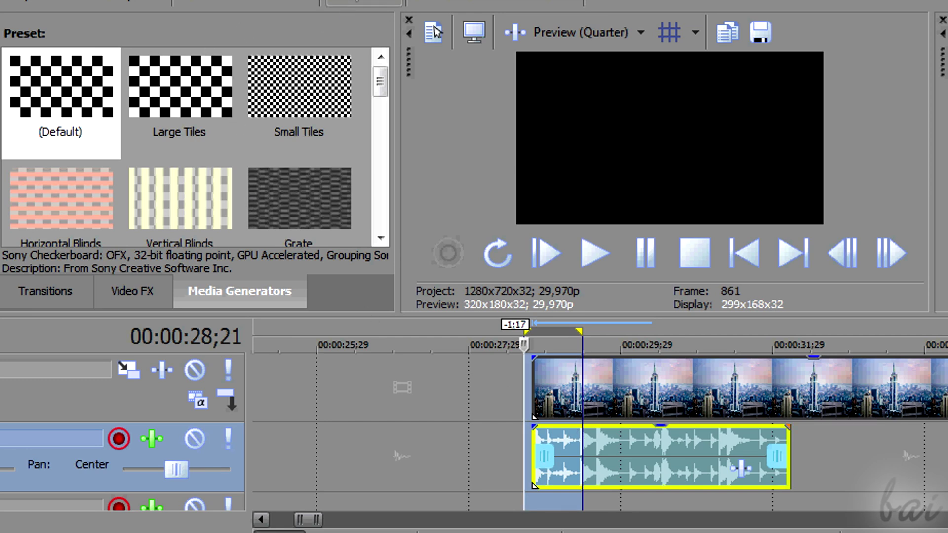
Step: In Make Movie, choose saving to the hard drive and render the loop region only
{"action": "left_click", "coordinate": [363, 4]}
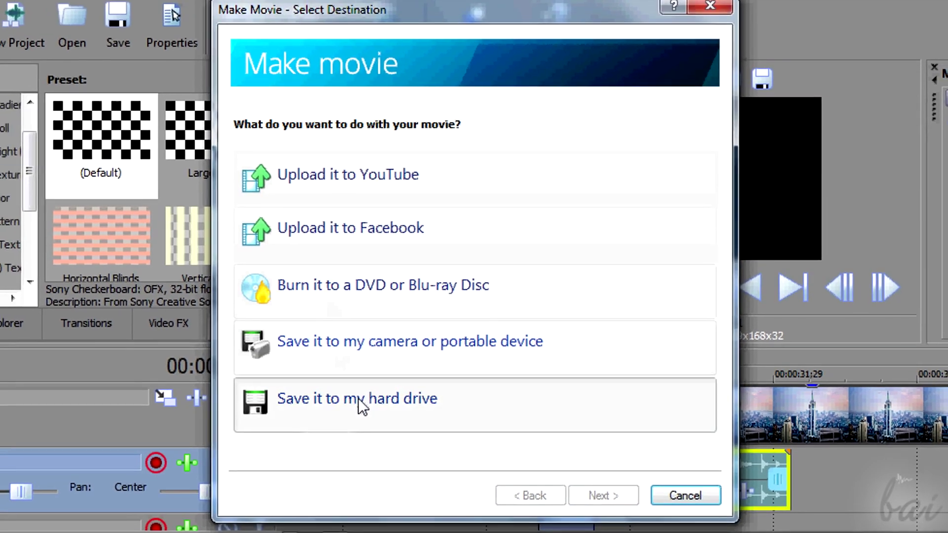
{"action": "left_click", "coordinate": [345, 372]}
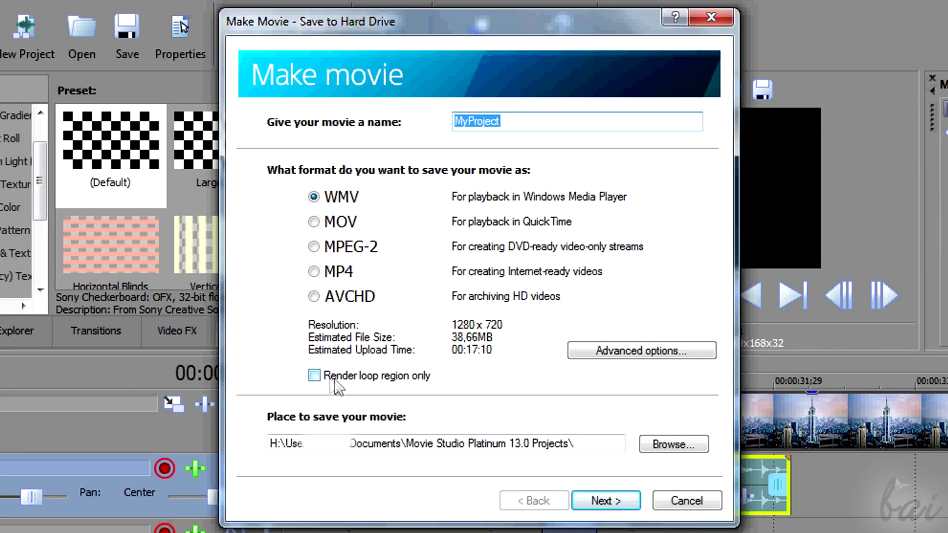
{"action": "left_click", "coordinate": [314, 376]}
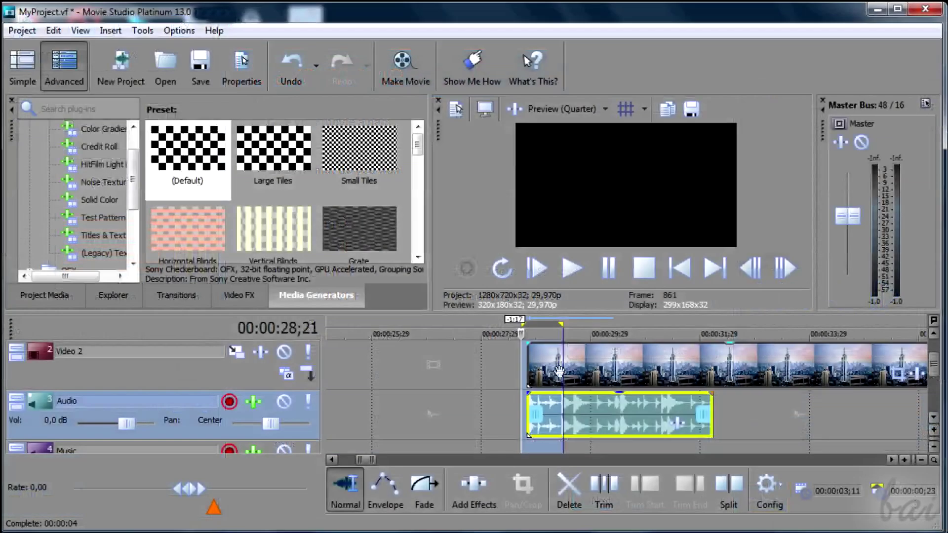
Step: Zoom the timeline out and drag the header divider left to narrow the track headers
{"action": "scroll", "coordinate": [538, 423], "scroll_direction": "down", "scroll_amount": 10}
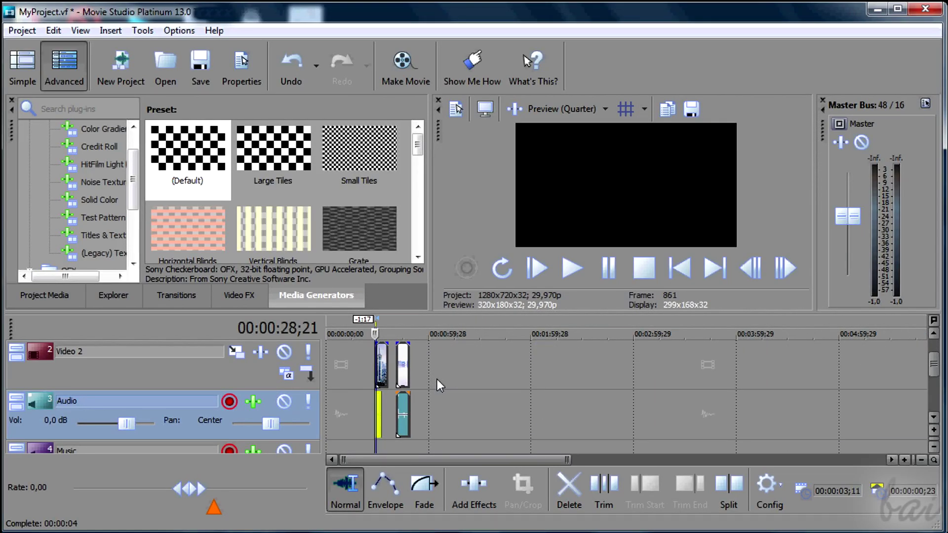
{"action": "left_click_drag", "start_coordinate": [323, 353], "coordinate": [174, 368]}
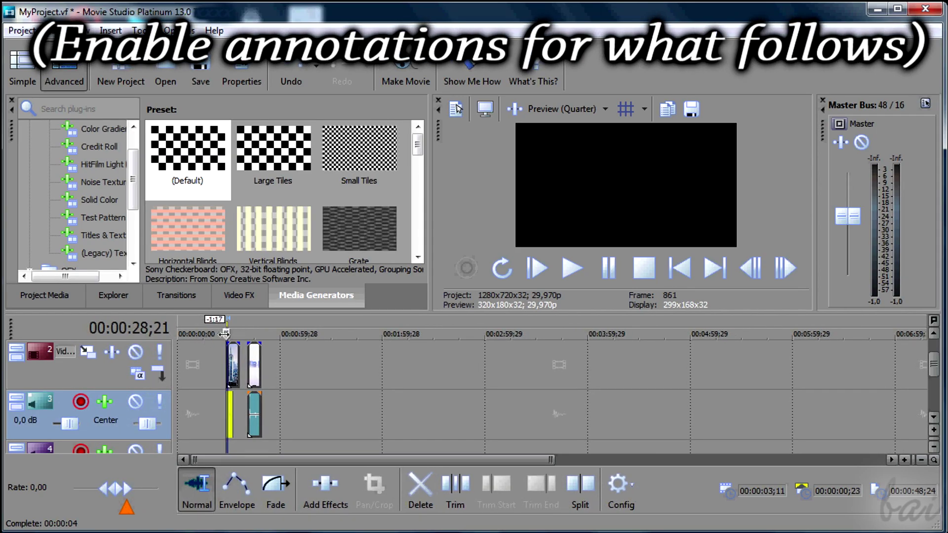